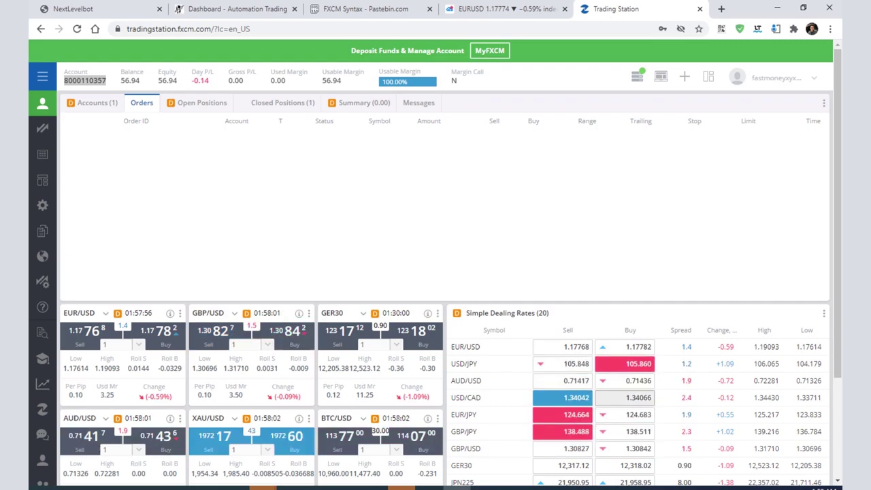
- Go from the NextLevelBot homepage to the automation trading dashboard and open the MK profile menu
left_click(114, 8)
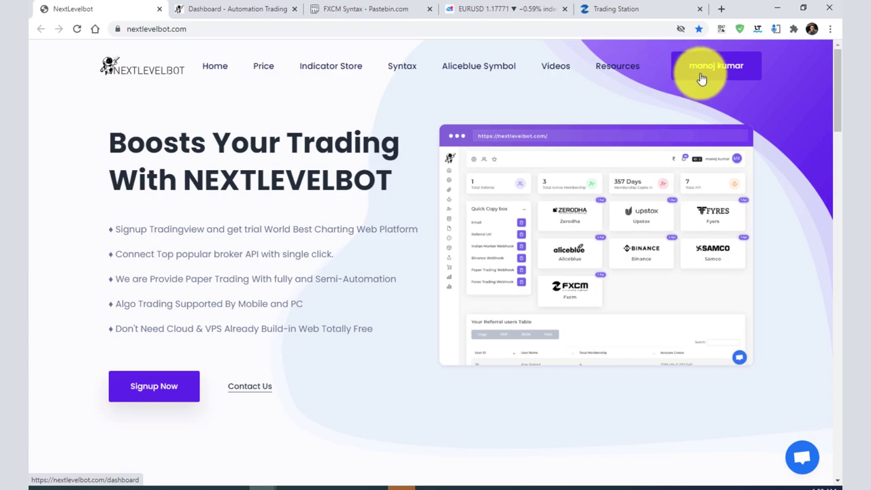
left_click(204, 8)
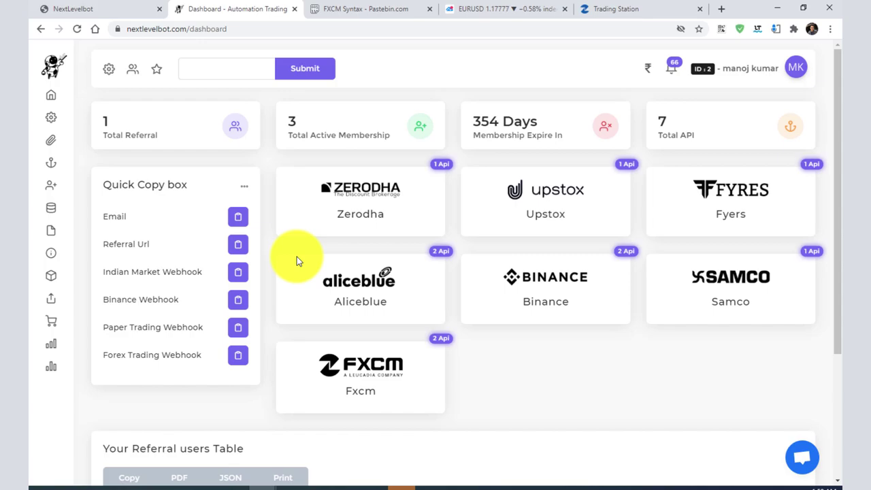
left_click(793, 70)
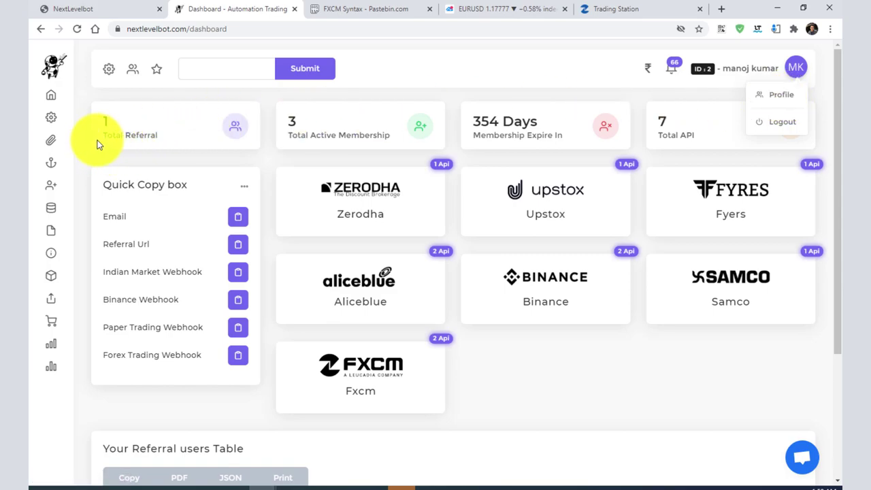
- On Api Credentials, start a new FXCM credential with app name 'name' and move to Login ID
mouse_move(75, 190)
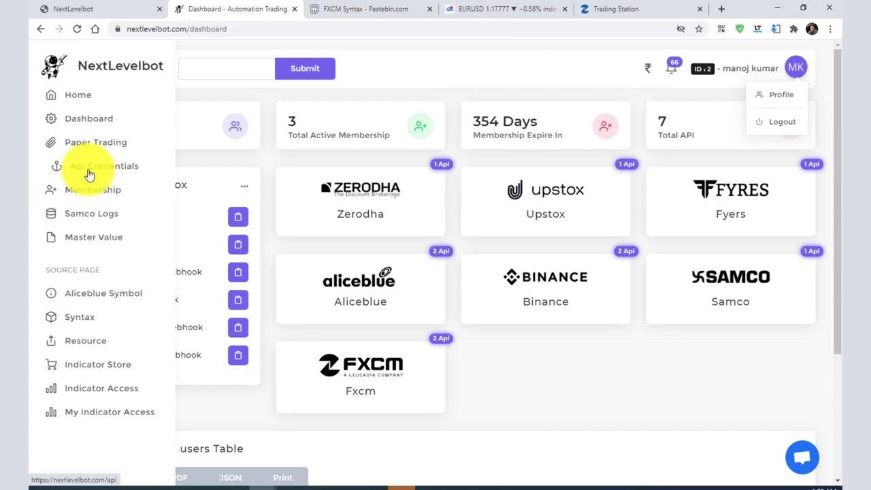
left_click(87, 175)
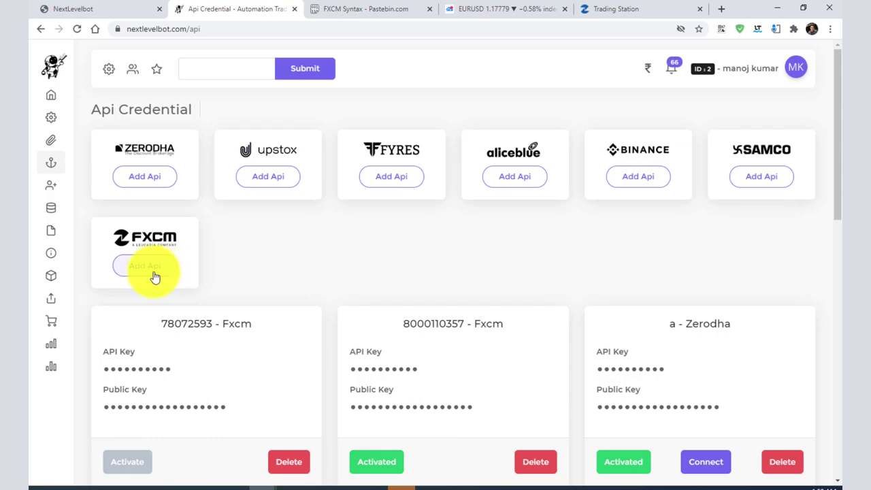
left_click(145, 275)
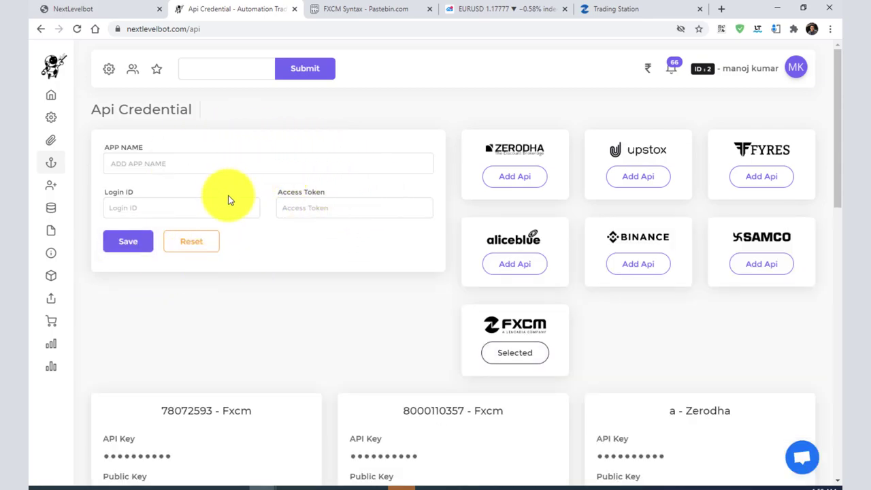
left_click(136, 168)
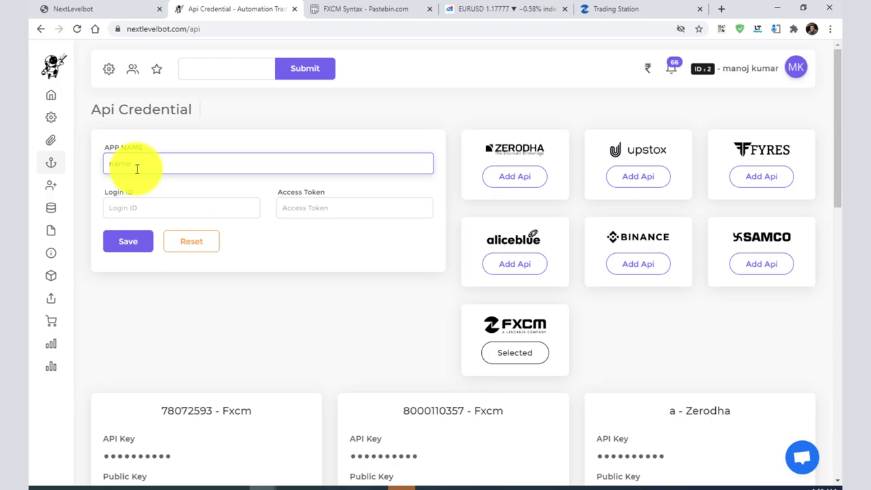
left_click(133, 214)
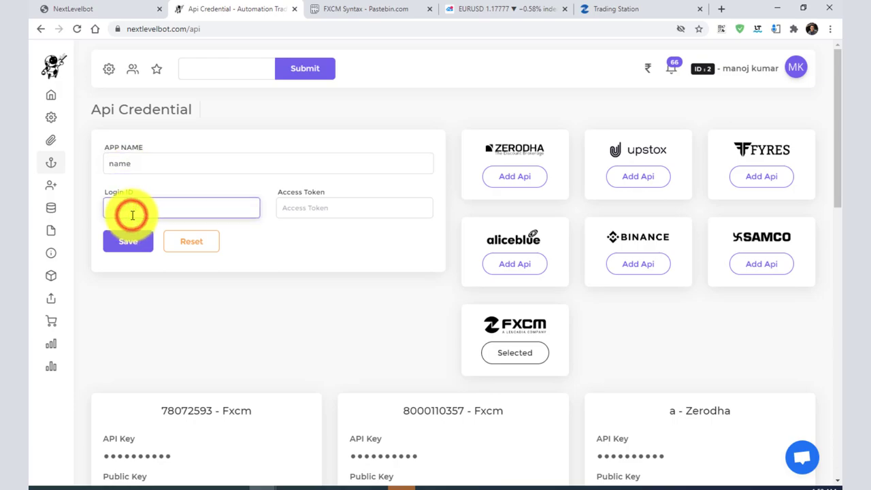
left_click(599, 8)
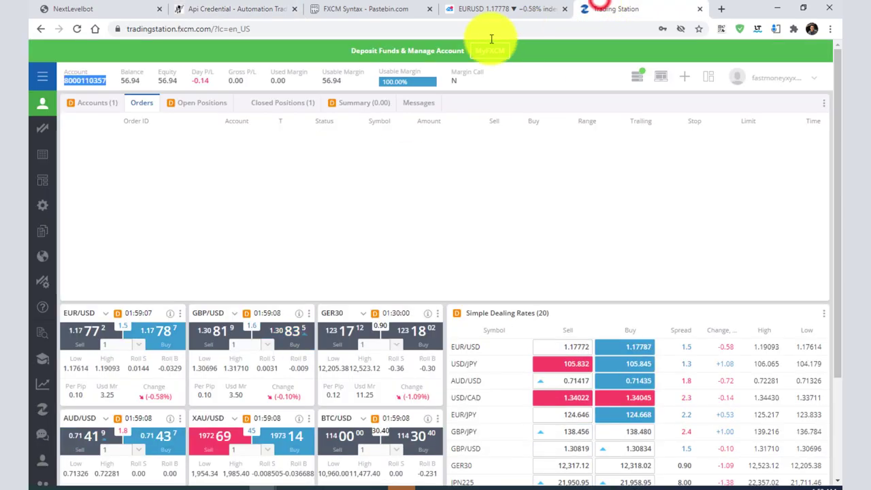
left_click(80, 85)
left_click_drag(64, 81, 110, 83)
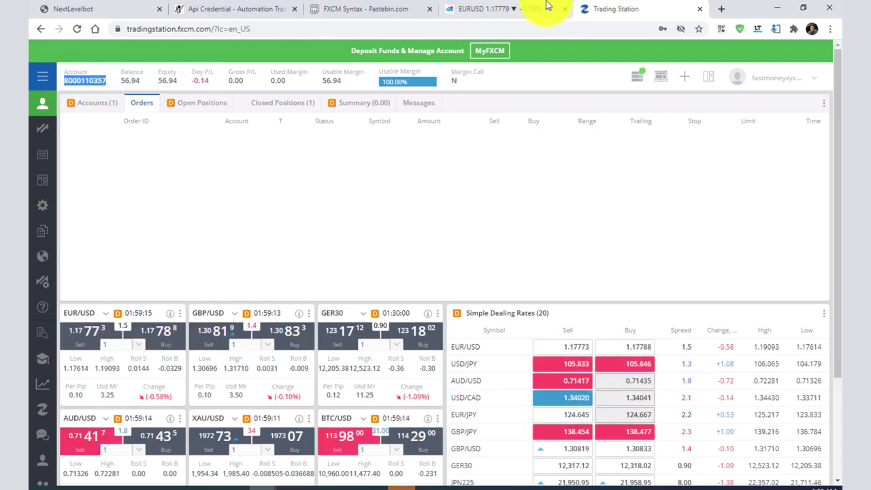
left_click(208, 5)
left_click(302, 209)
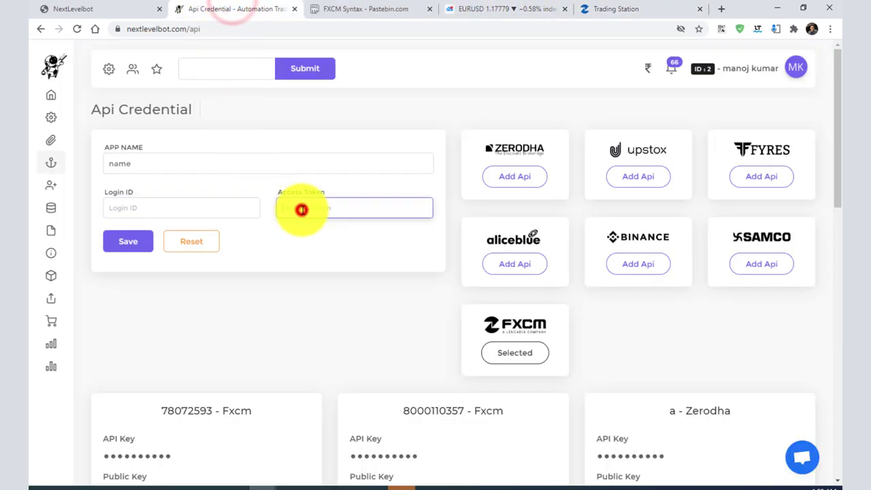
left_click(639, 8)
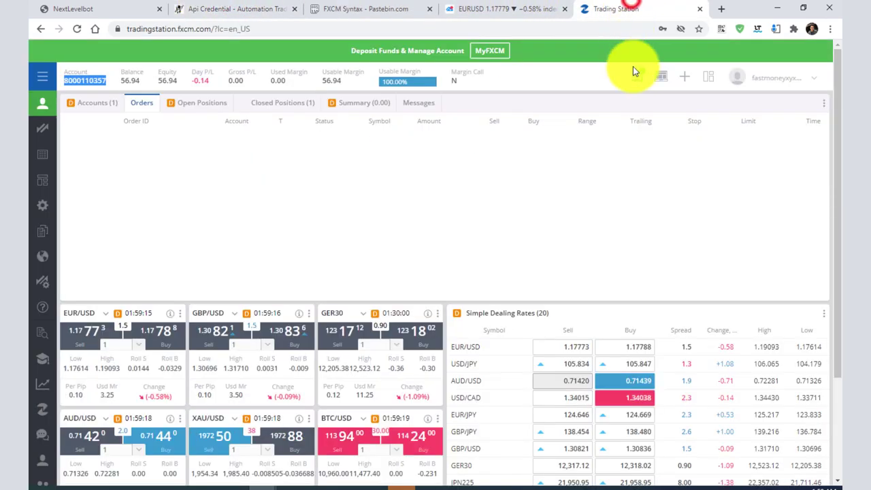
left_click(768, 81)
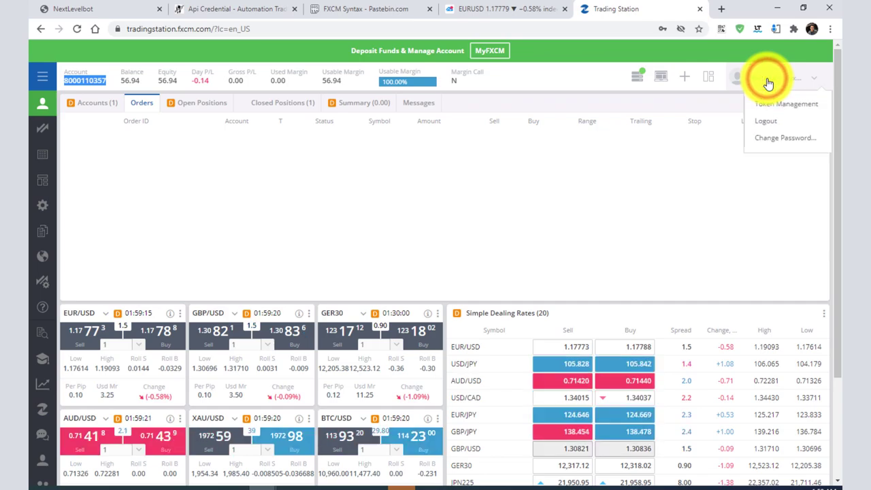
left_click(771, 108)
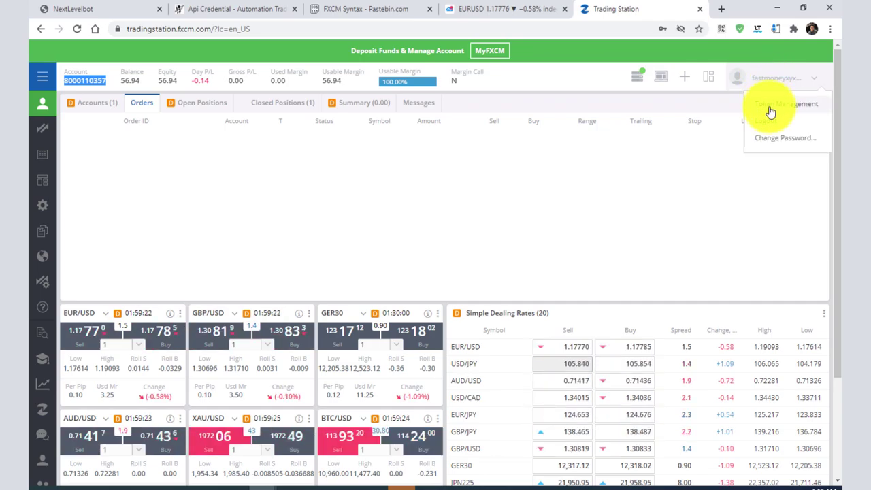
left_click(770, 111)
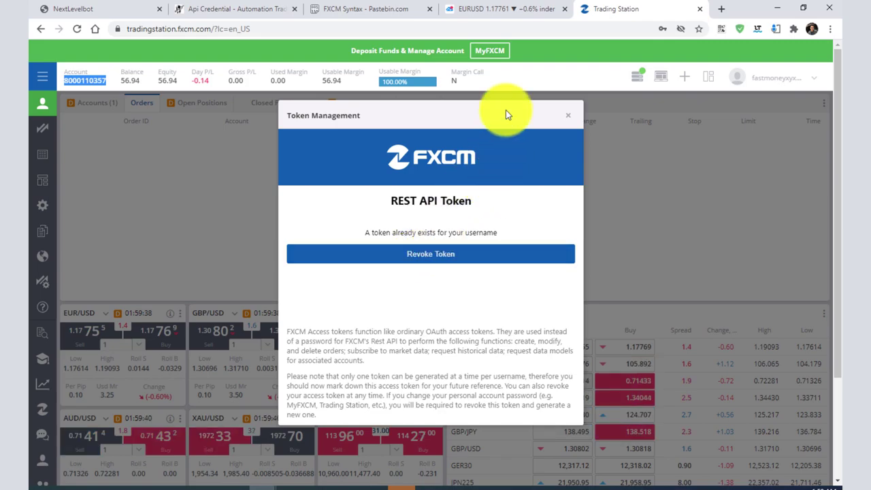
left_click(567, 114)
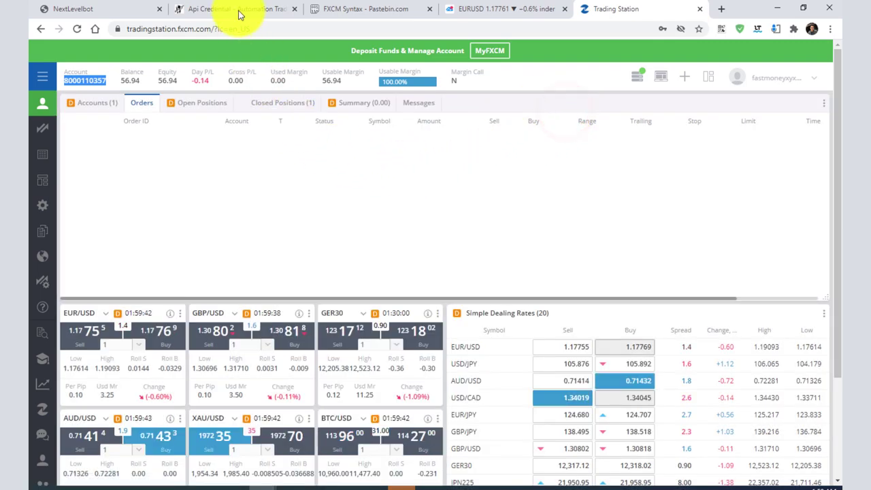
- Deactivate the second FXCM credential on the Api Credential page, then activate it again
left_click(233, 10)
scroll(265, 331, "down", 3)
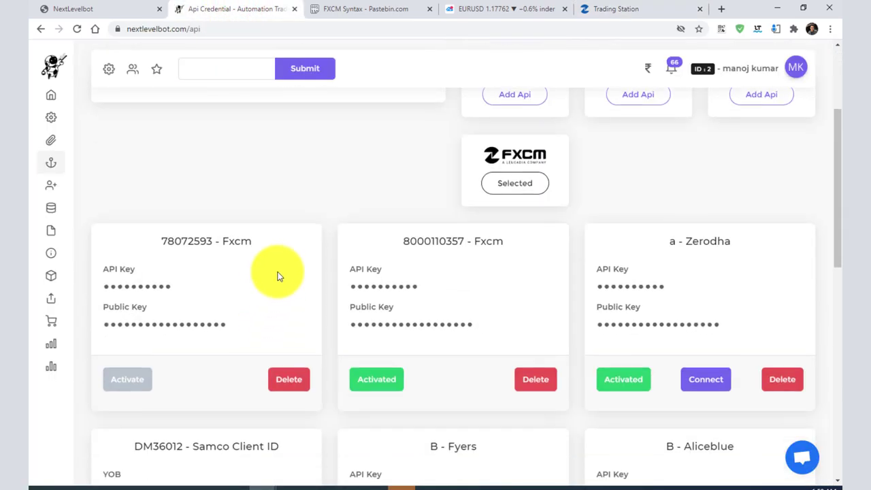
scroll(278, 272, "up", 2)
scroll(314, 252, "down", 3)
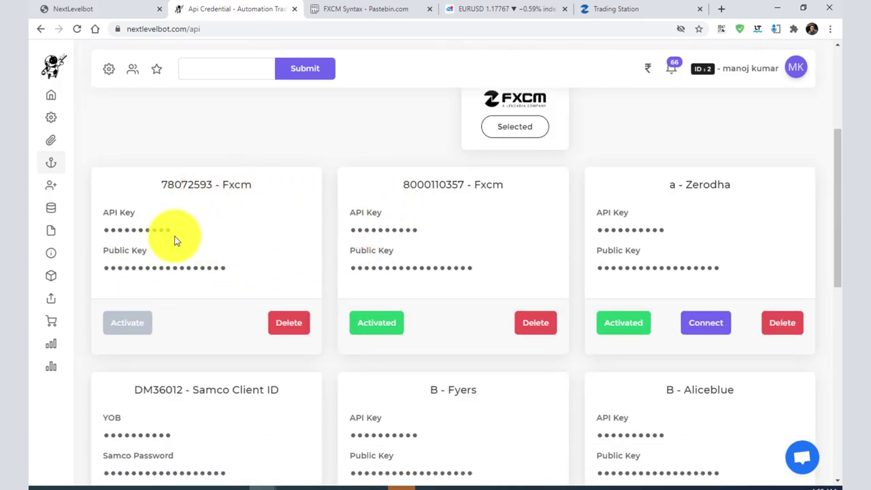
left_click(374, 325)
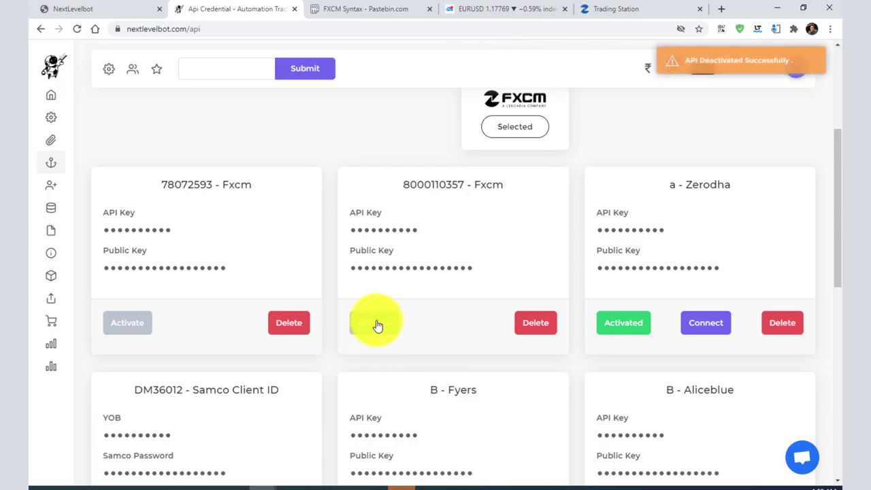
left_click(368, 327)
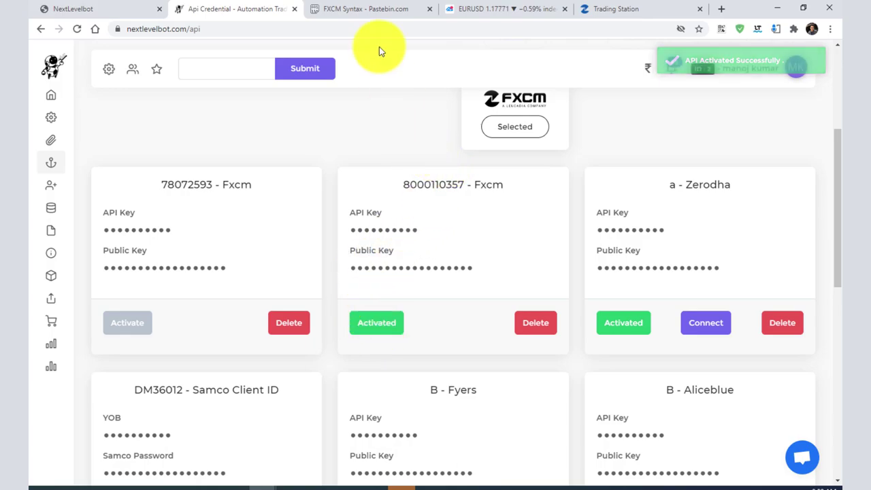
- Copy the buy entry-order syntax on line 35 of the FXCM Syntax paste, then return to TradingView
left_click(368, 9)
scroll(270, 333, "up", 5)
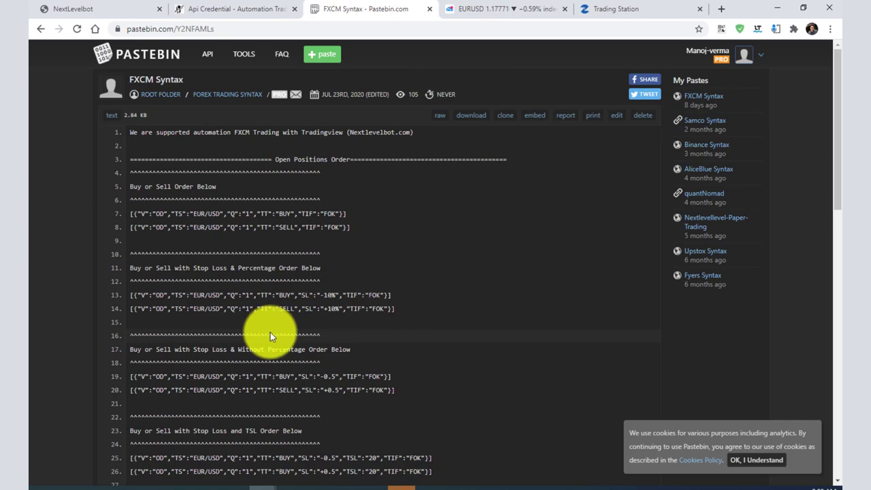
scroll(296, 252, "down", 4)
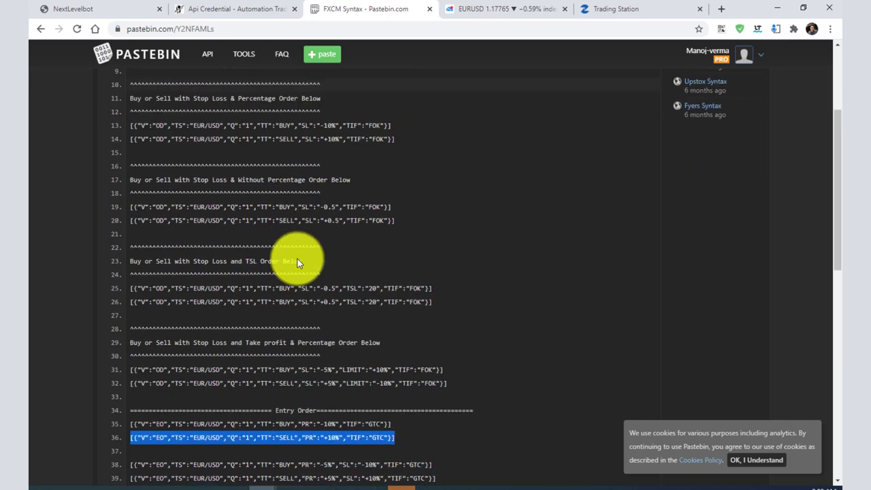
left_click(338, 420)
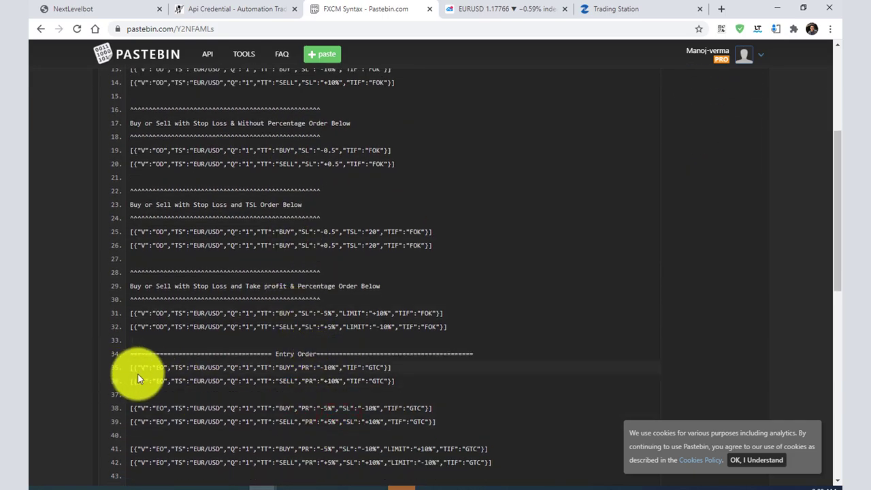
left_click_drag(134, 369, 259, 390)
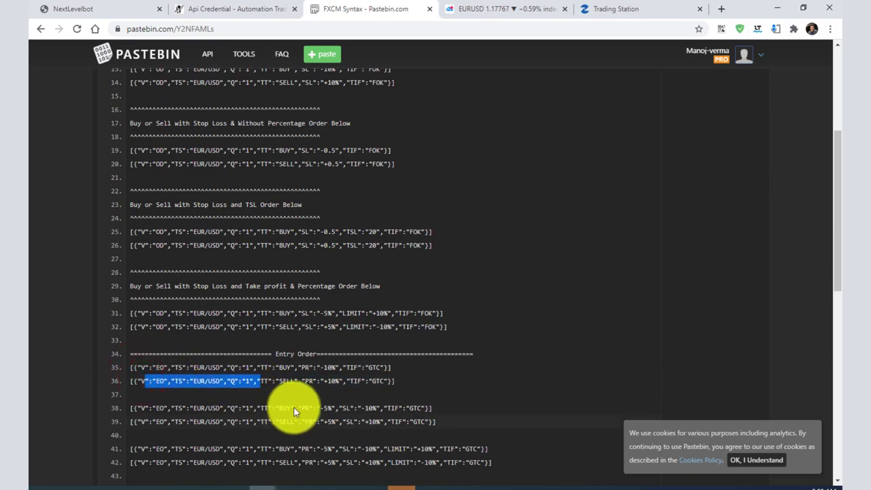
left_click(321, 395)
left_click_drag(391, 367, 127, 365)
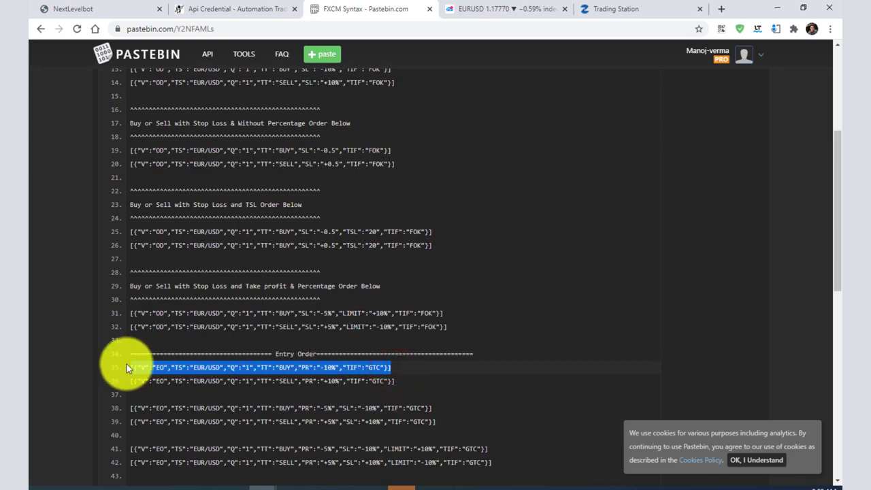
right_click(182, 368)
left_click(225, 376)
left_click(468, 10)
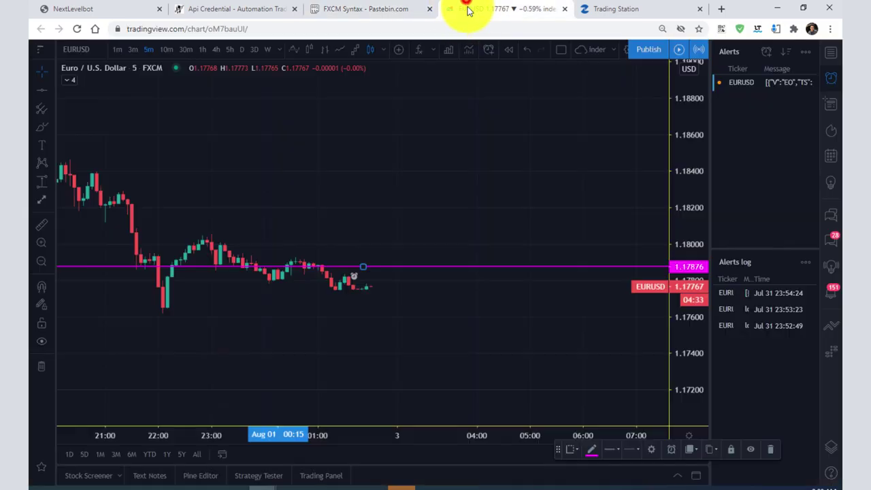
- Remove the existing horizontal line drawing from the EURUSD chart
right_click(361, 173)
left_click(406, 350)
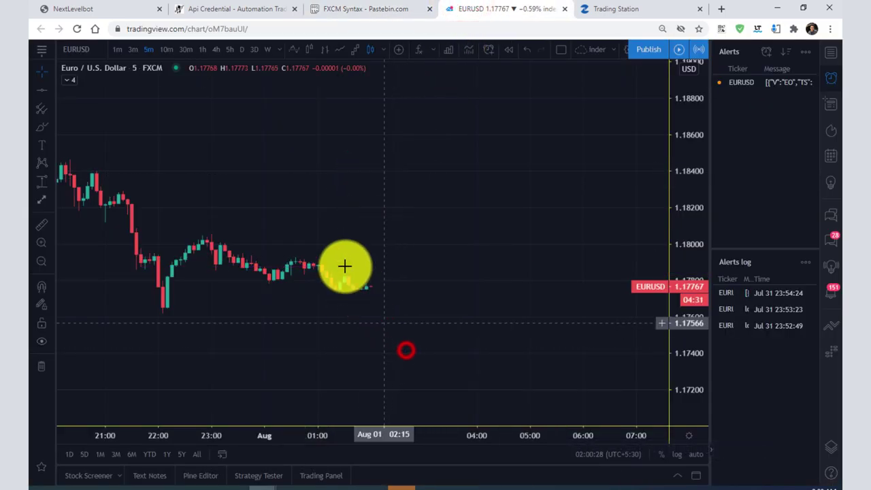
left_click(306, 218)
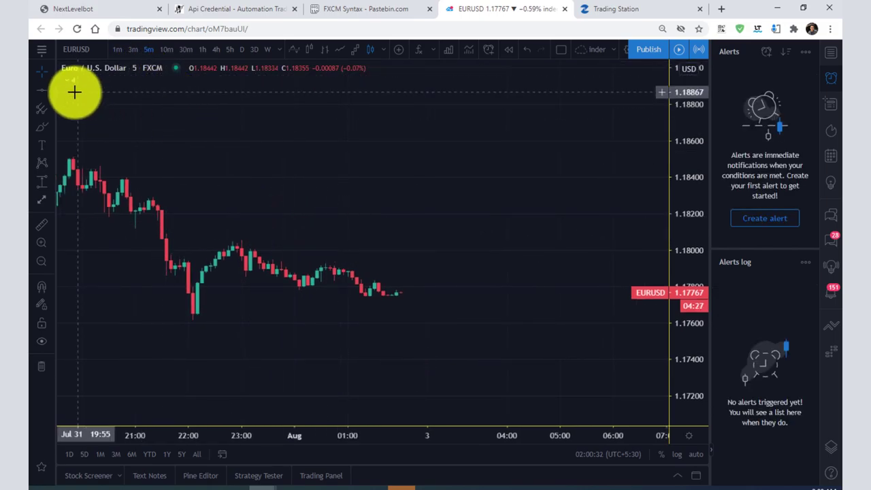
left_click(331, 213)
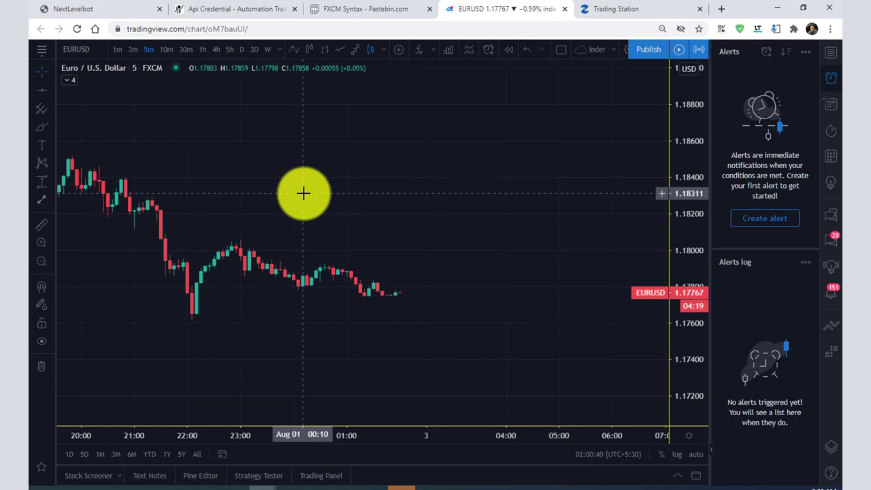
- Draw a horizontal line at 1.18613 and start an alert on it
left_click(43, 90)
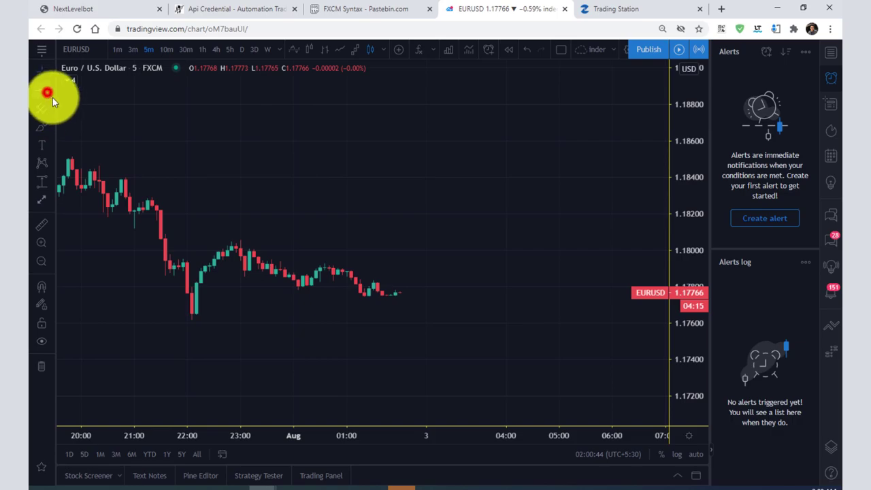
left_click(317, 138)
right_click(317, 138)
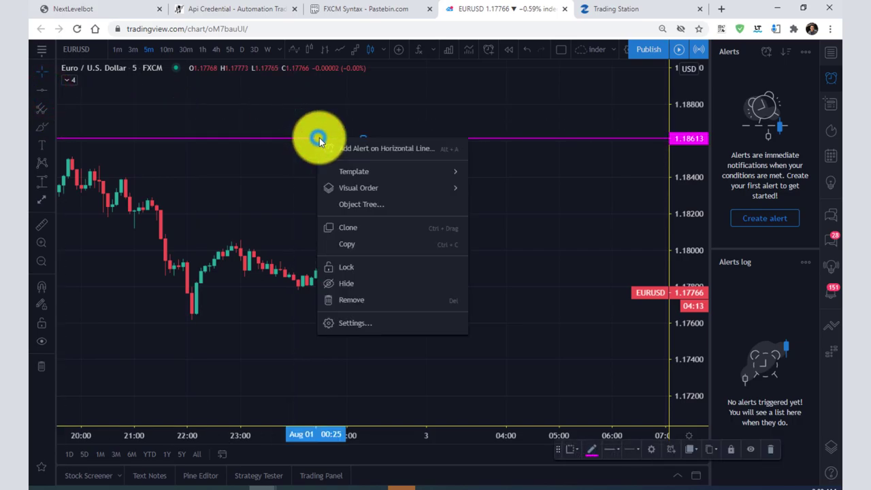
left_click(357, 148)
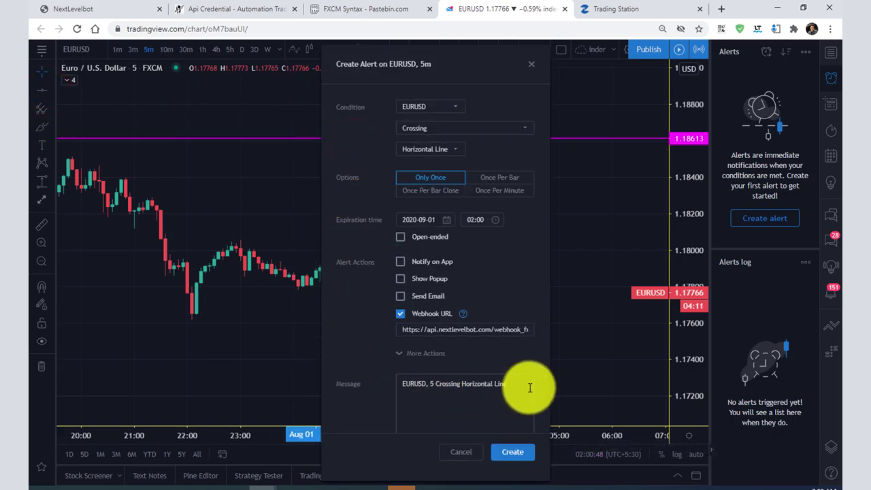
- Replace the alert message with 'long' followed by the pasted JSON entry order
left_click_drag(515, 387, 266, 376)
key("BackSpace")
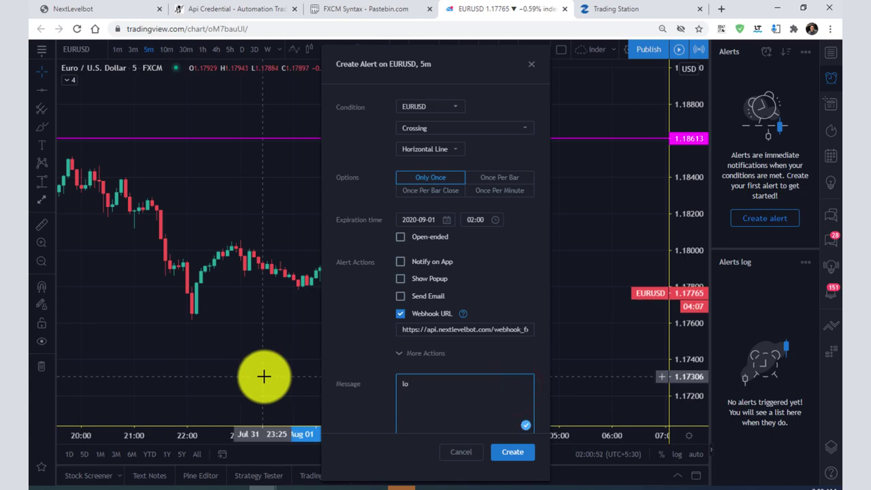
type("long")
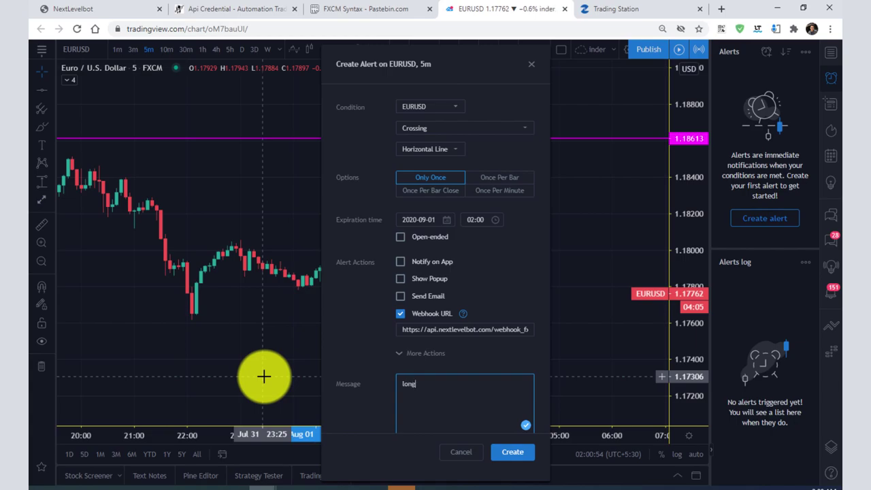
key("ctrl+v")
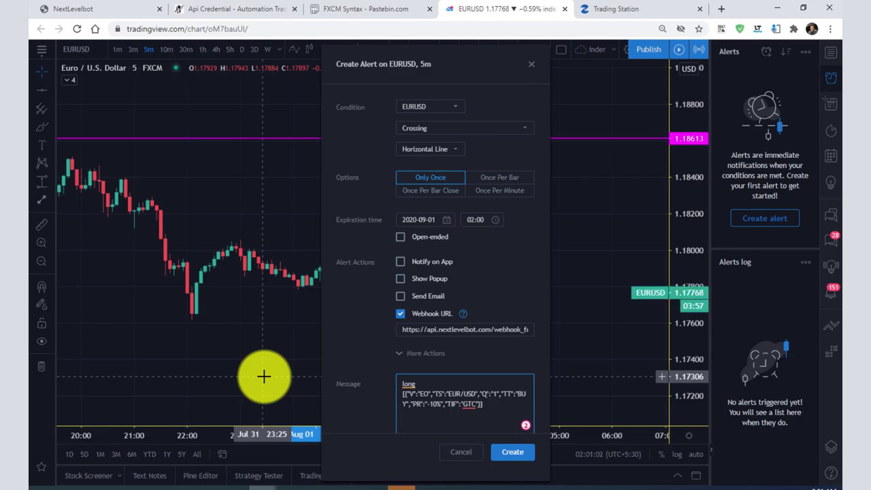
- Keep Webhook URL delivery on, expand More Actions, and switch to NextLevelBot's Api Credential page
left_click(401, 313)
left_click(401, 314)
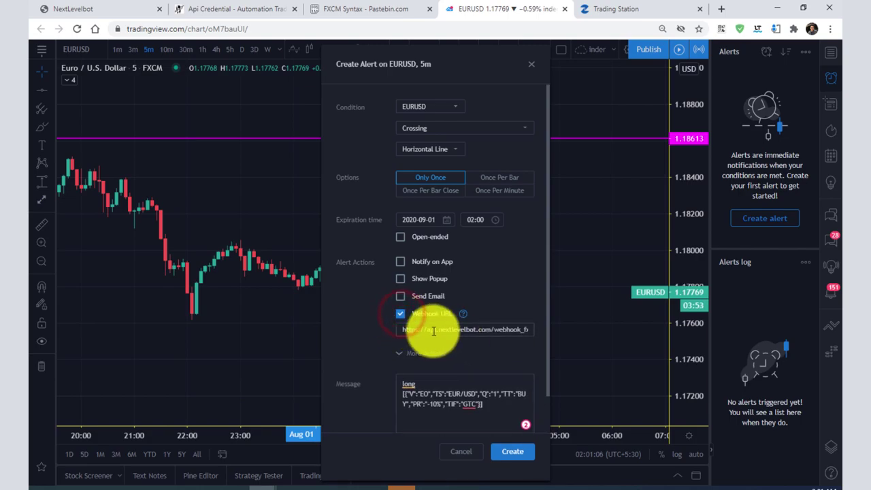
left_click(453, 352)
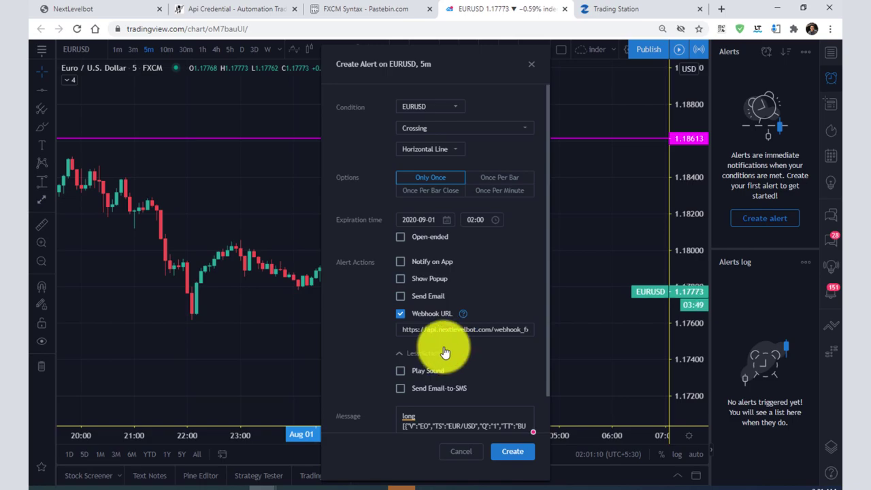
left_click(228, 10)
- Select the Forex Trading Webhook in the dashboard's Quick Copy list, then go back to TradingView
mouse_move(60, 156)
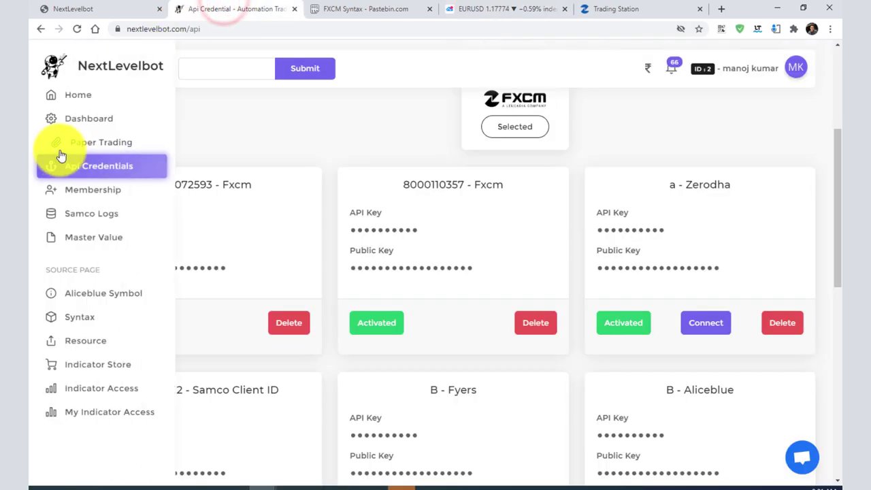
left_click(94, 117)
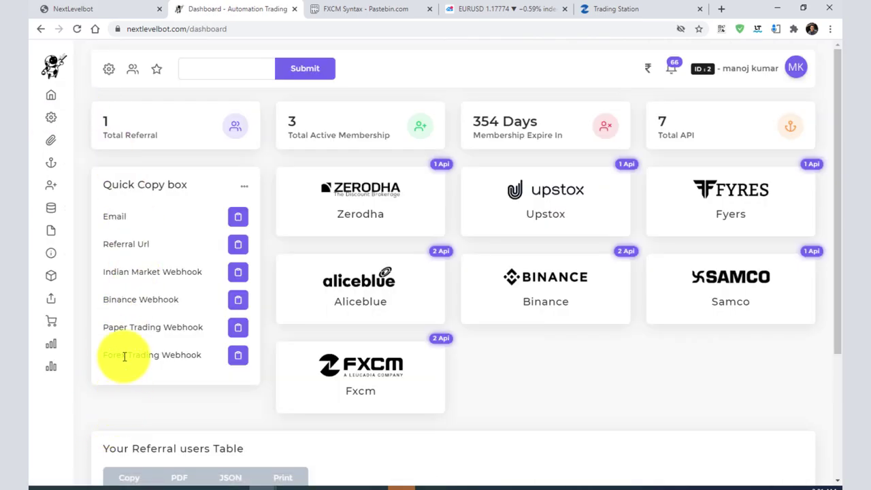
left_click_drag(124, 356, 233, 363)
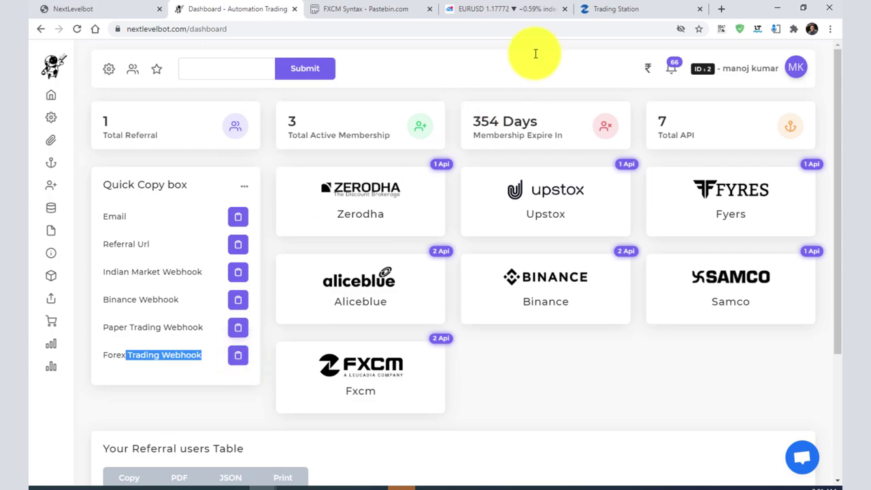
left_click(507, 8)
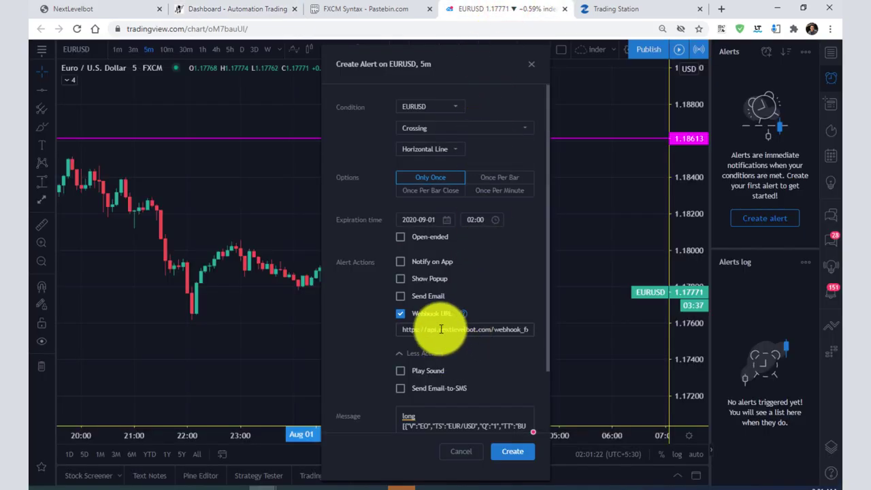
- Create the EURUSD 'long' alert and widen the Alerts panel
left_click(513, 451)
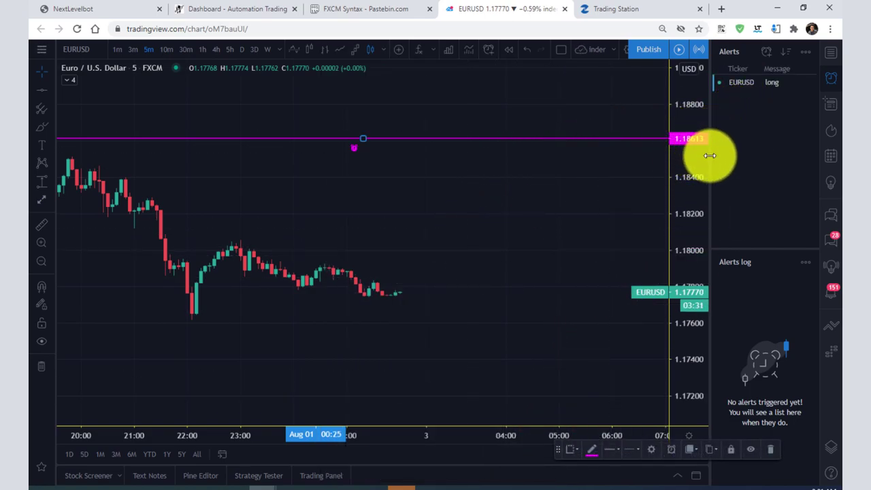
left_click_drag(711, 155, 694, 156)
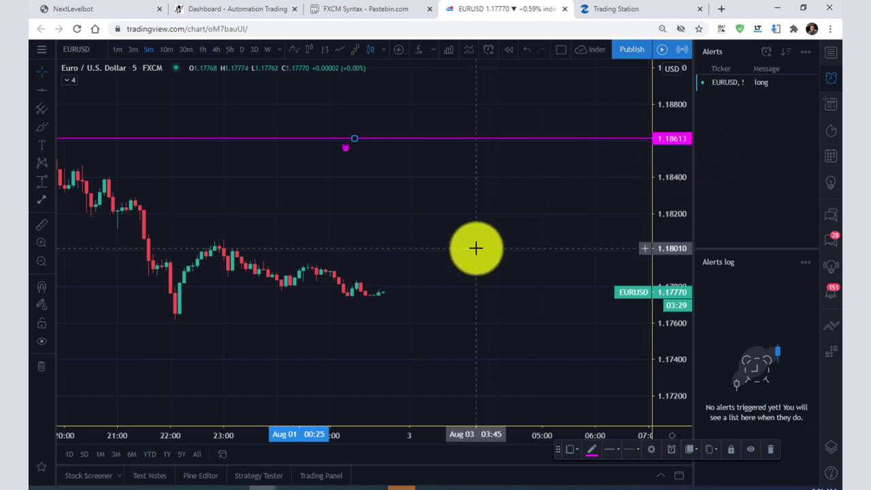
- Switch EURUSD to 1-minute candles and compress the price scale to show the 1.18613 line
left_click(114, 53)
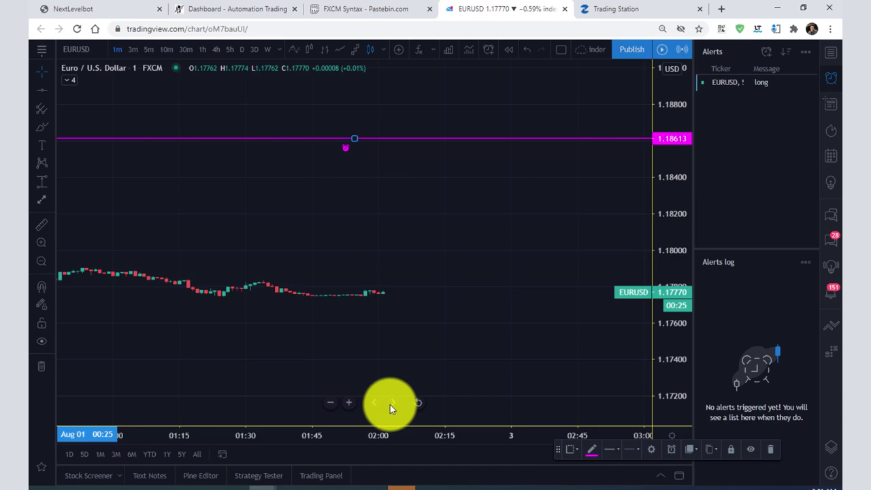
left_click(420, 407)
left_click_drag(486, 276, 311, 233)
left_click_drag(664, 96, 679, 306)
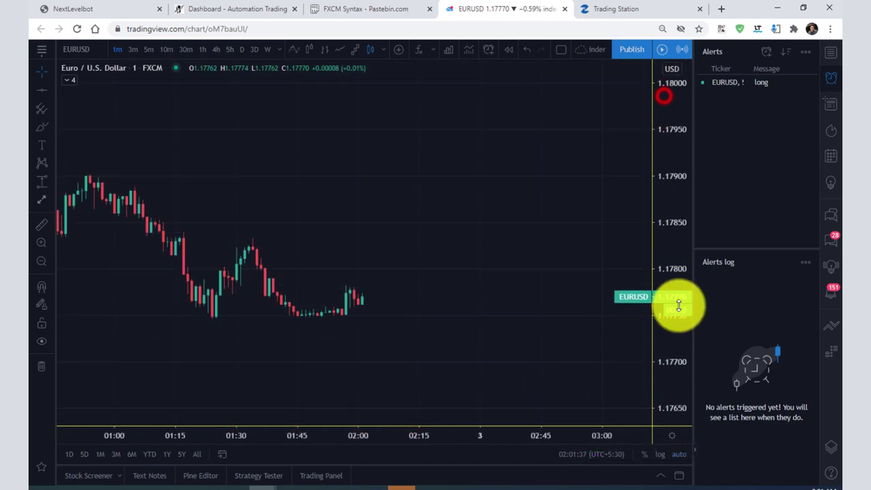
left_click_drag(684, 122, 677, 404)
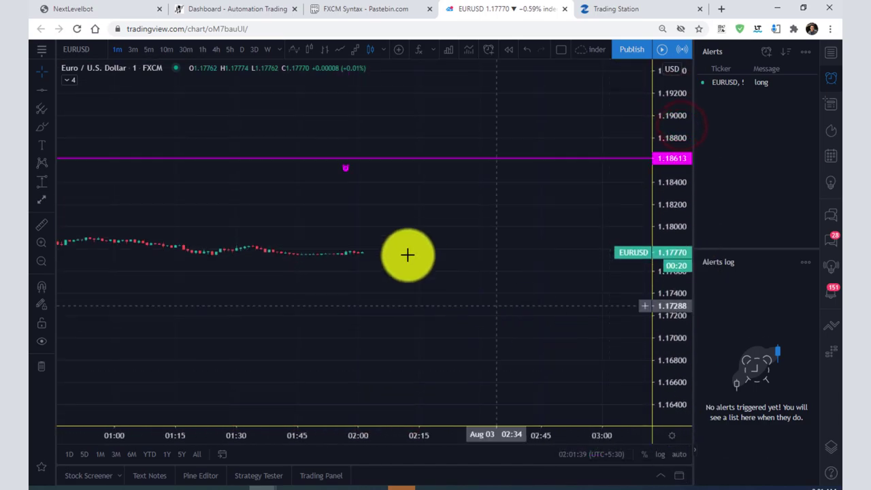
- Move the alert line down to 1.17667, reframe the chart, and check Trading Station's empty Orders list
left_click_drag(354, 158, 371, 263)
left_click(421, 407)
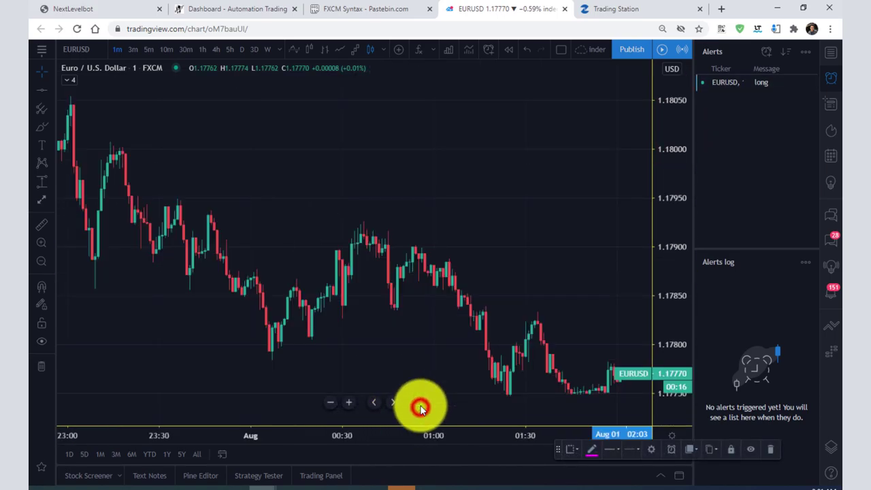
left_click(431, 305)
left_click_drag(665, 140, 667, 249)
left_click_drag(515, 233, 435, 151)
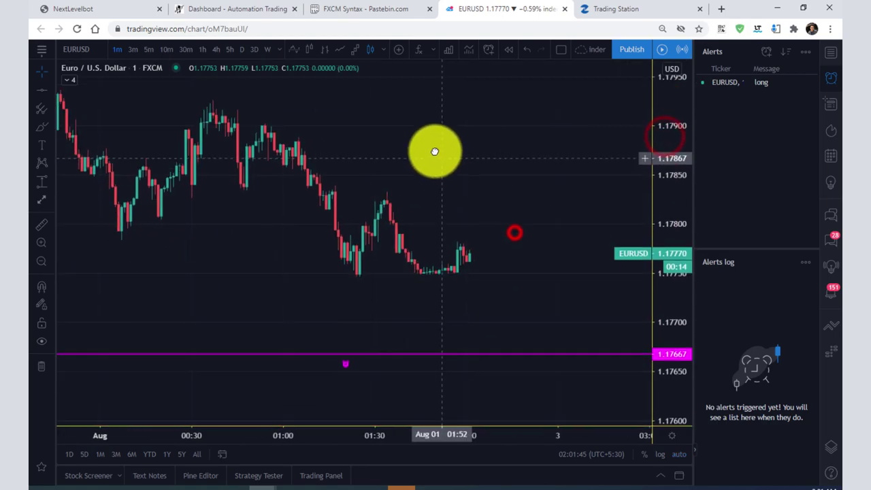
left_click(614, 9)
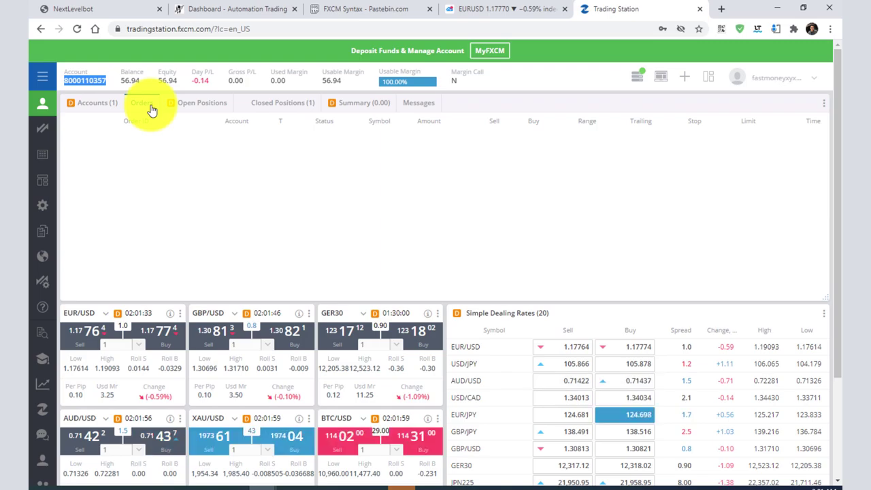
- Drag the alert line up near the current EURUSD price, around 1.17759
left_click(529, 8)
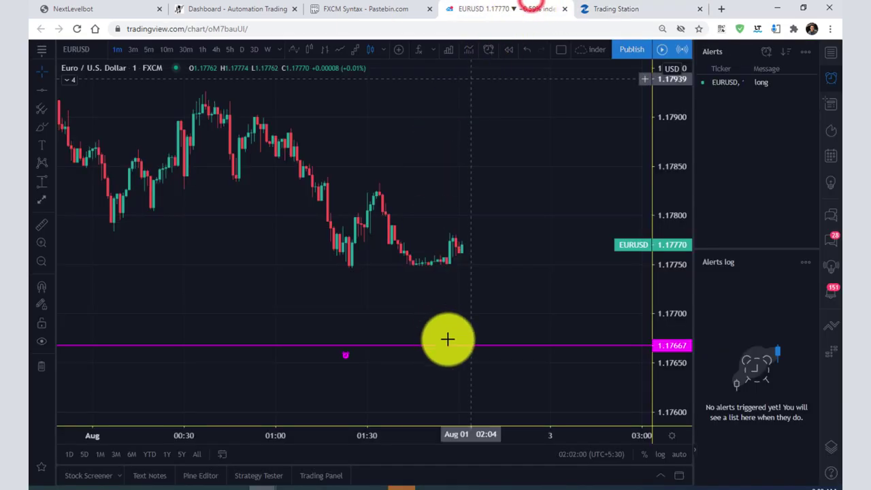
left_click_drag(355, 345, 387, 244)
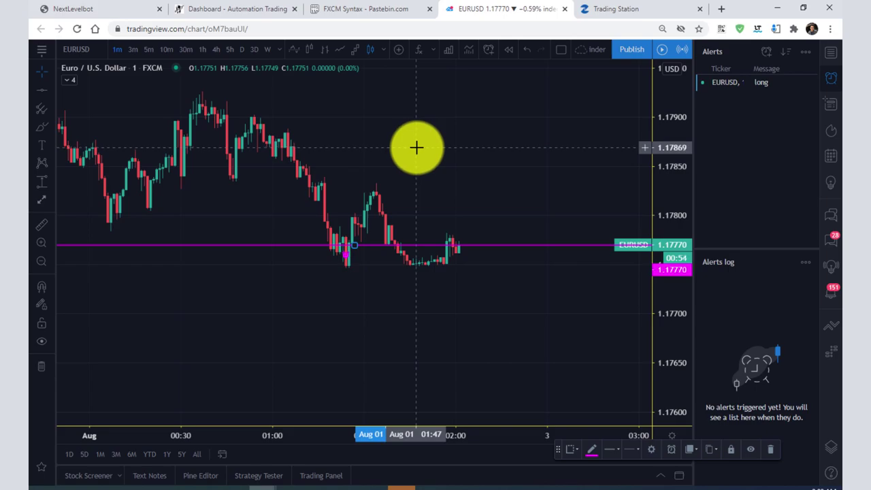
scroll(417, 147, "up", 2)
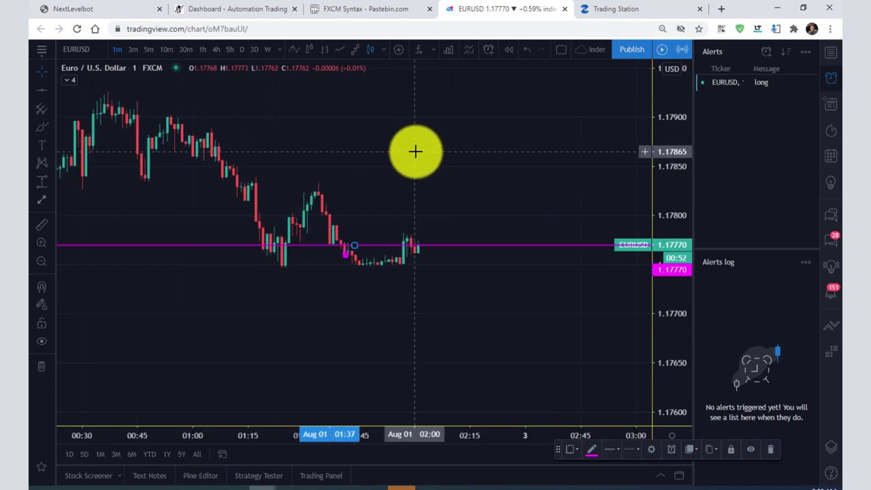
scroll(387, 184, "up", 3)
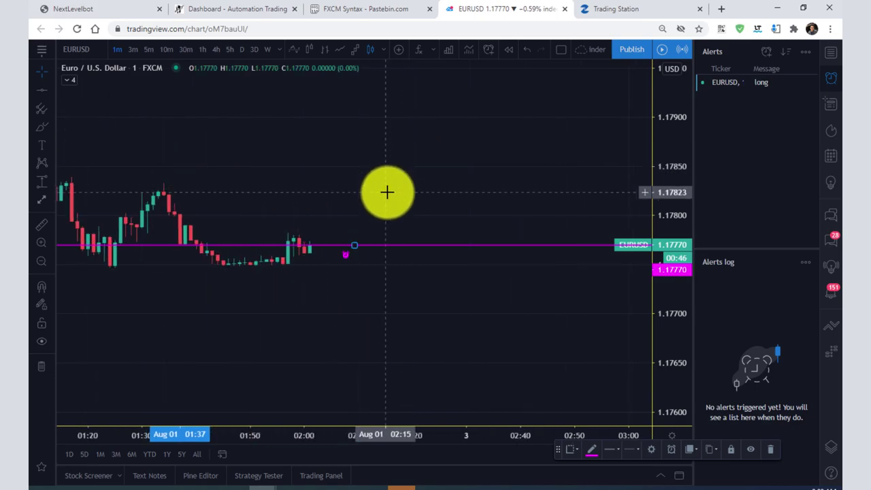
mouse_move(359, 243)
left_mouse_down()
mouse_move(359, 256)
mouse_move(358, 244)
left_mouse_up()
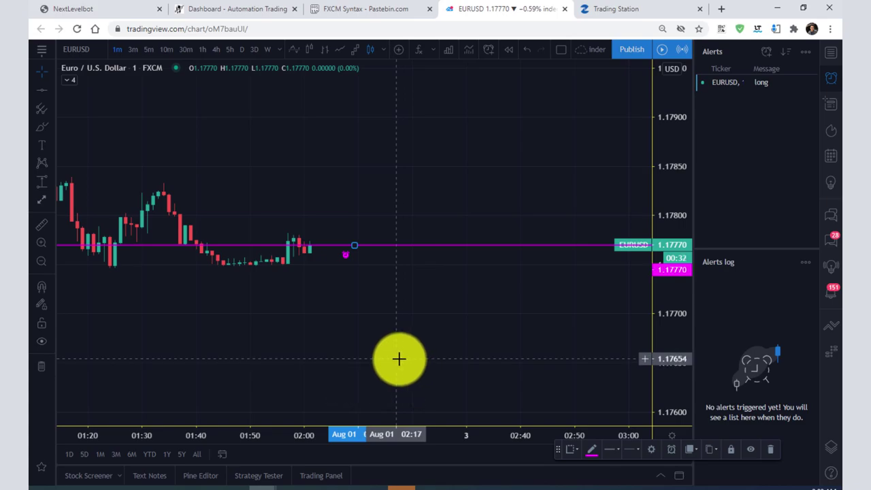
- Nudge the line onto the current price to fire the alert, then view the 1.05986 EUR/USD entry order
left_click_drag(667, 204, 660, 73)
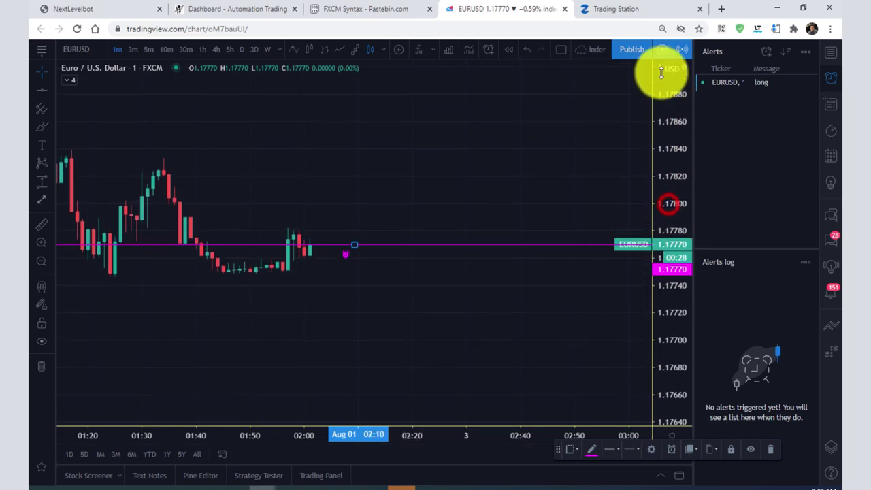
left_click_drag(390, 144, 379, 182)
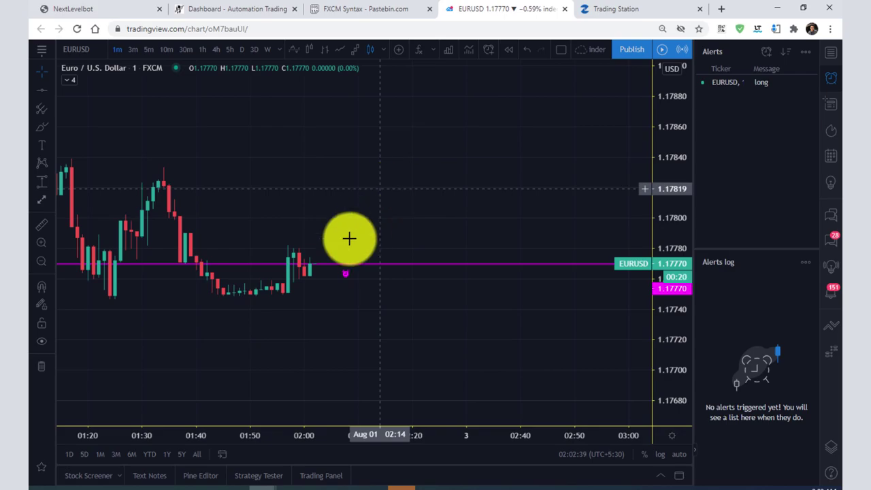
left_click(356, 265)
left_click_drag(356, 264, 358, 264)
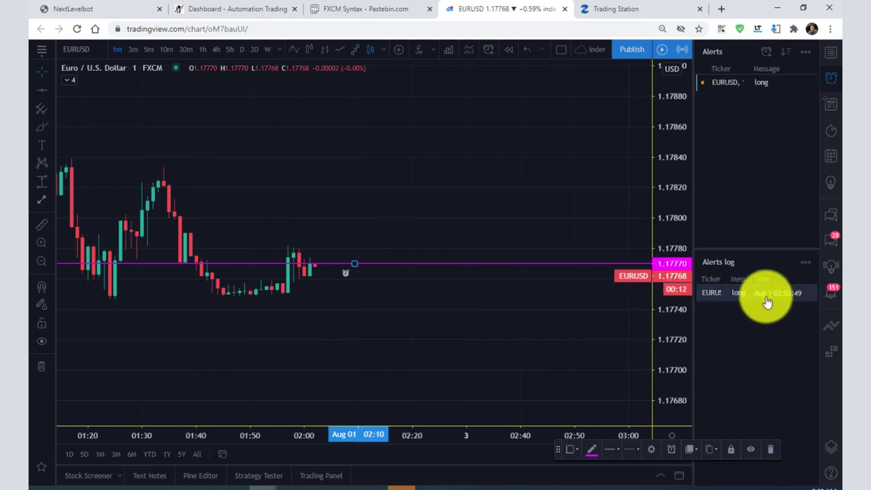
left_click(657, 7)
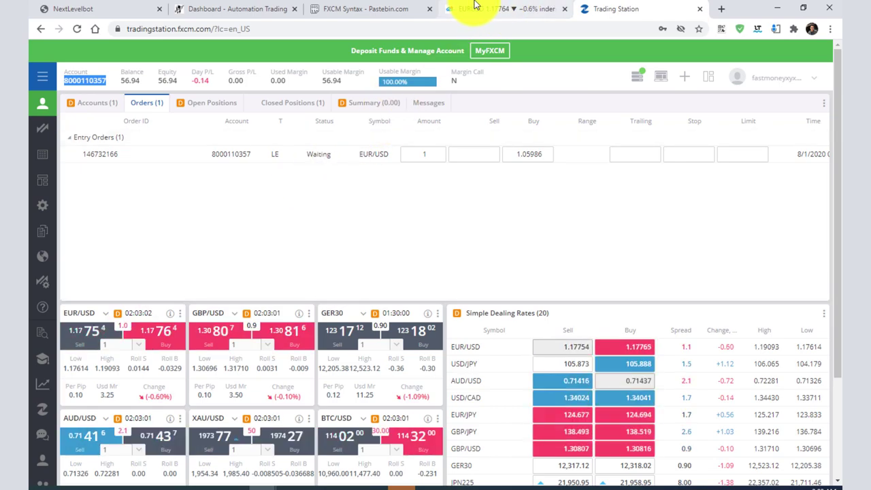
- Drag the EURUSD alert line across price again, then confirm the new 1.05981 EUR/USD entry order in Trading Station
left_click(496, 9)
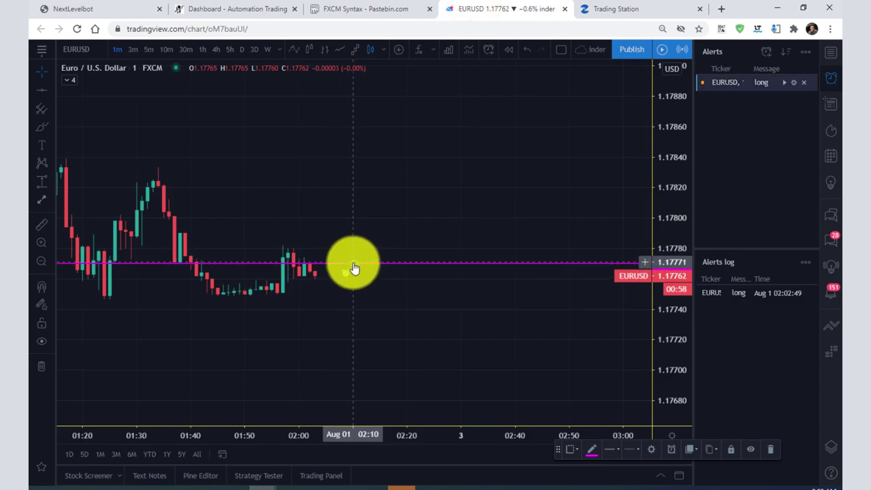
left_click_drag(354, 262, 377, 275)
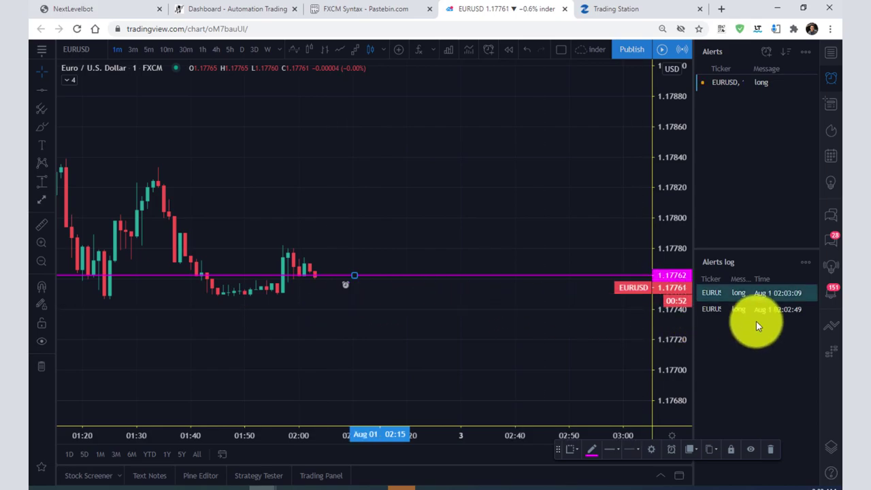
left_click(618, 8)
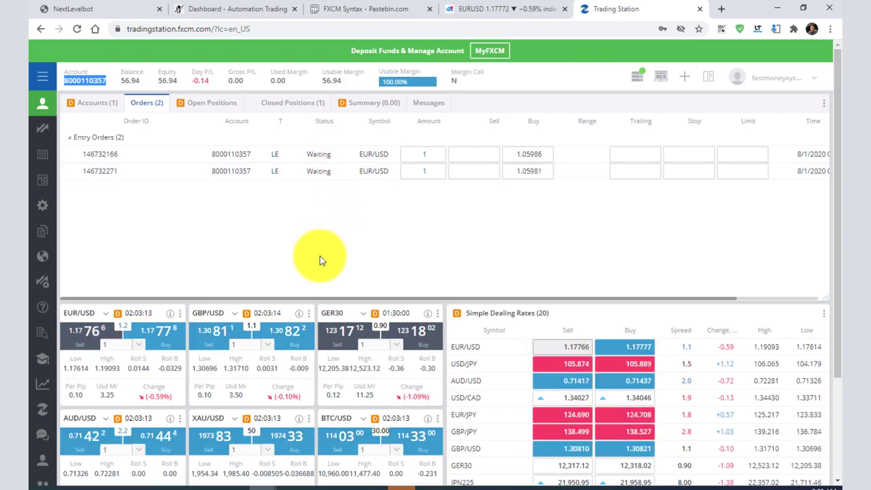
- Review the FXCM Syntax paste, then drag the EURUSD alert line below price to about 1.17733
left_click(361, 9)
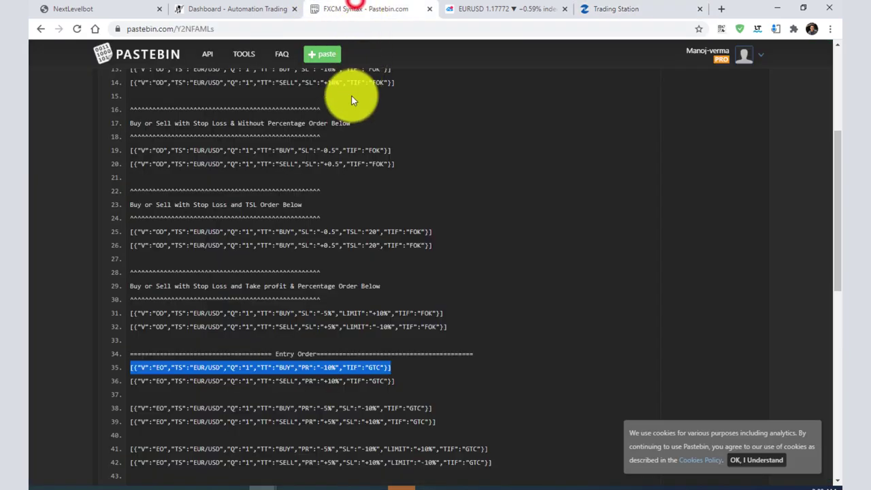
scroll(300, 258, "up", 4)
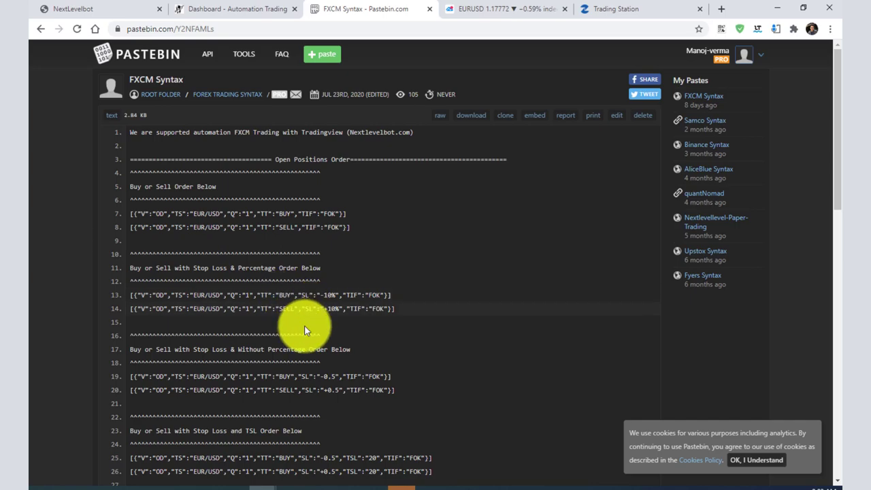
scroll(304, 330, "down", 4)
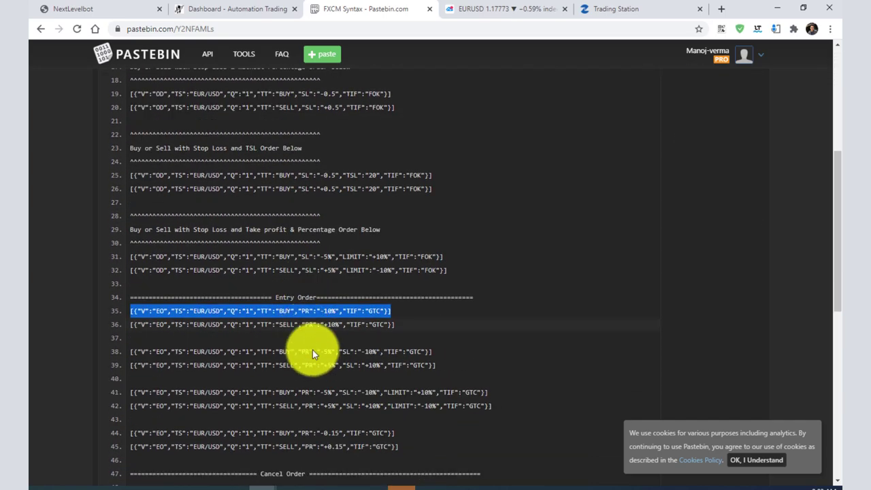
scroll(307, 374, "down", 3)
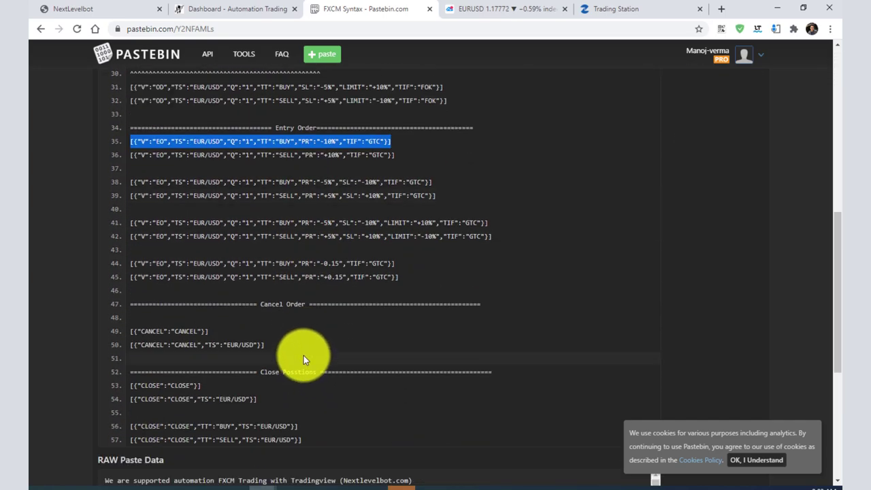
scroll(304, 355, "down", 1)
scroll(303, 354, "up", 6)
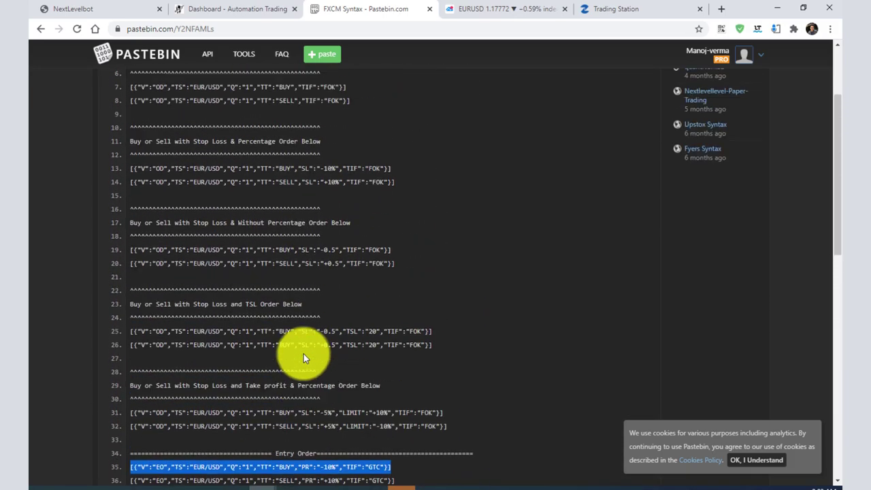
scroll(304, 354, "up", 2)
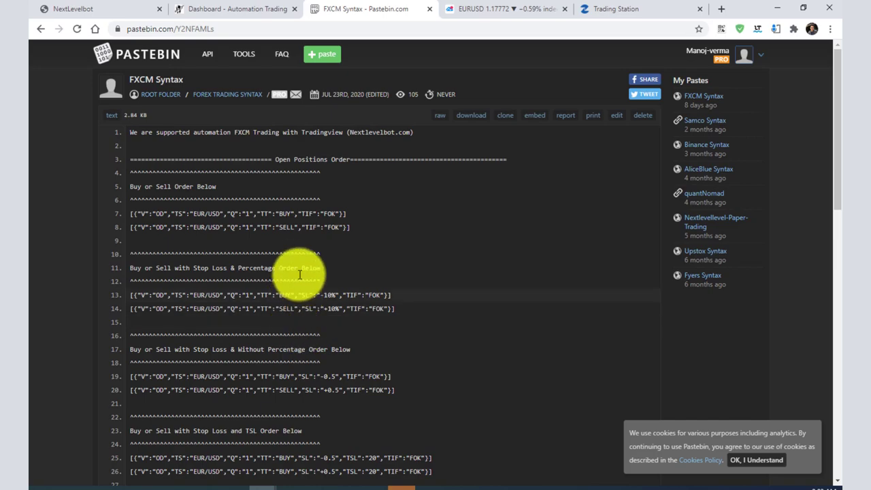
left_click(507, 9)
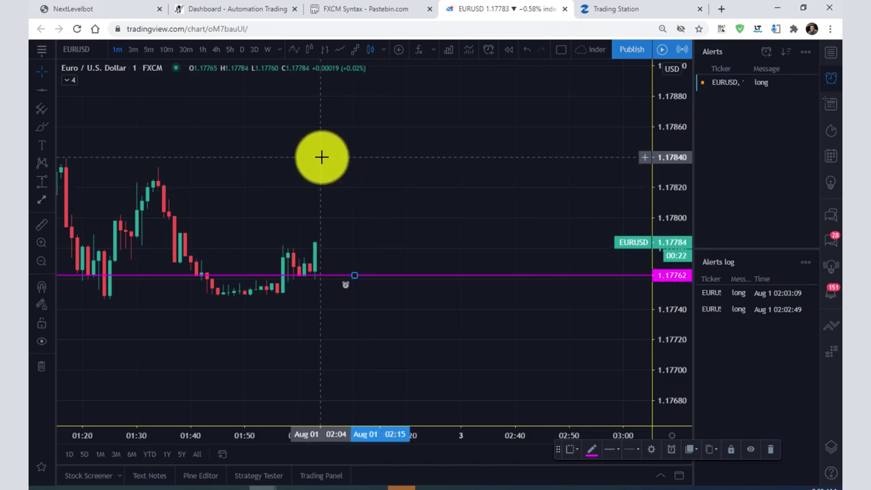
left_click_drag(355, 275, 369, 324)
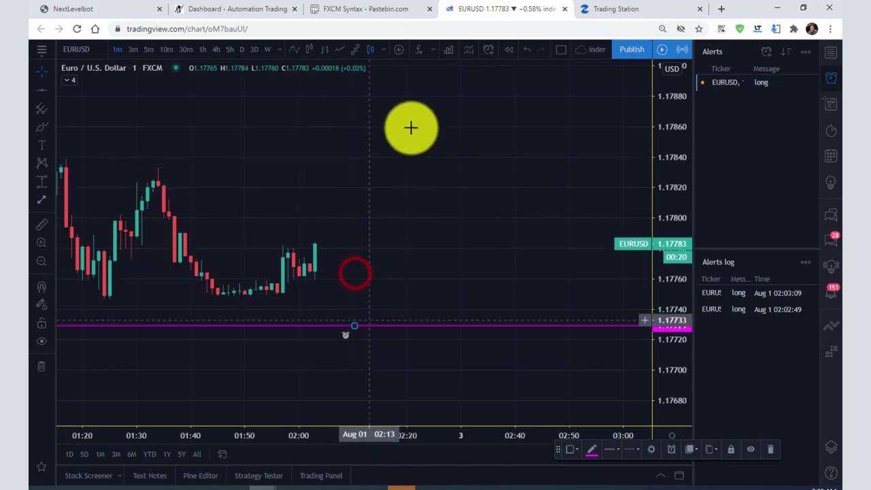
- Copy the market buy order syntax from line 7 of the FXCM Syntax paste
left_click(383, 5)
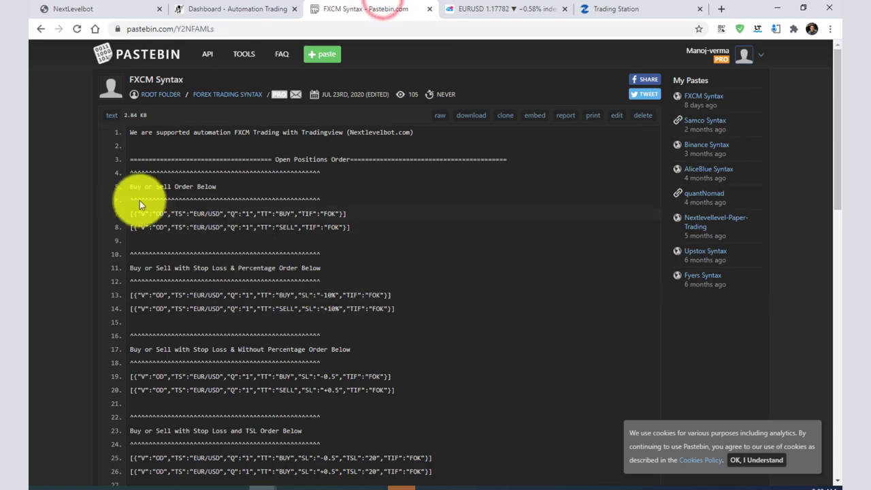
left_click_drag(130, 215, 365, 209)
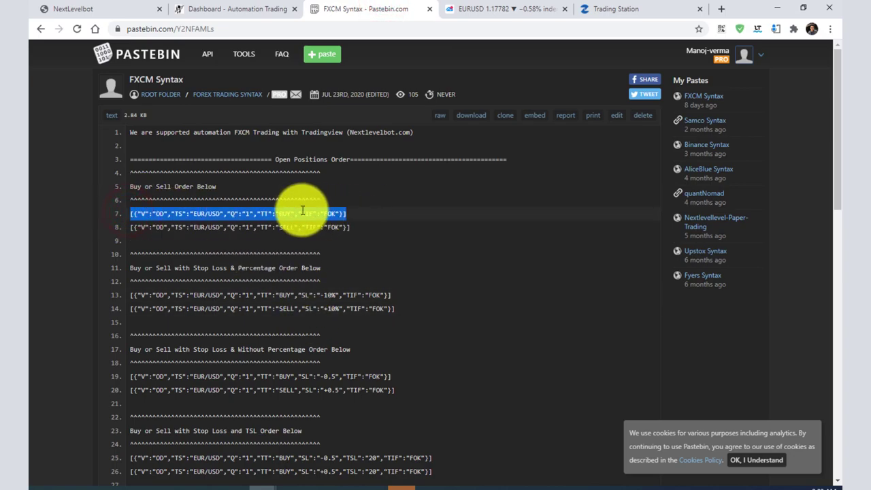
right_click(302, 211)
left_click(336, 219)
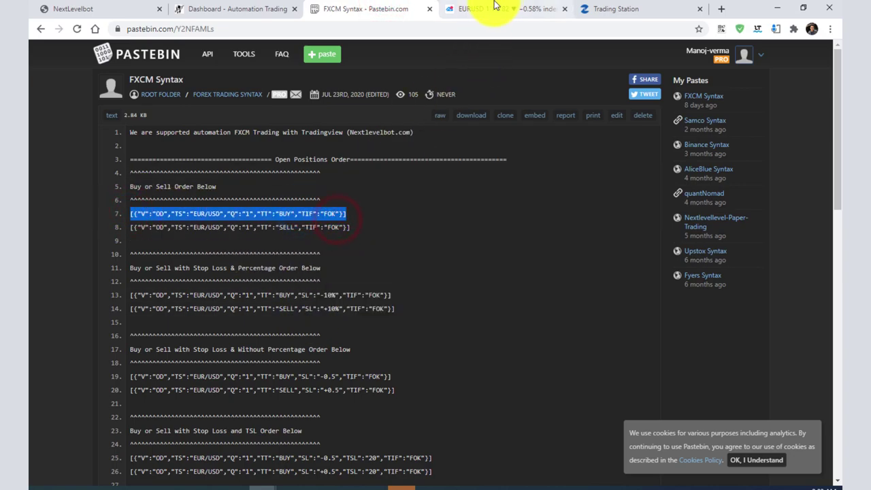
- Replace the EURUSD alert's message with the copied buy order JSON, save it, and return to Trading Station
left_click(495, 7)
right_click(354, 330)
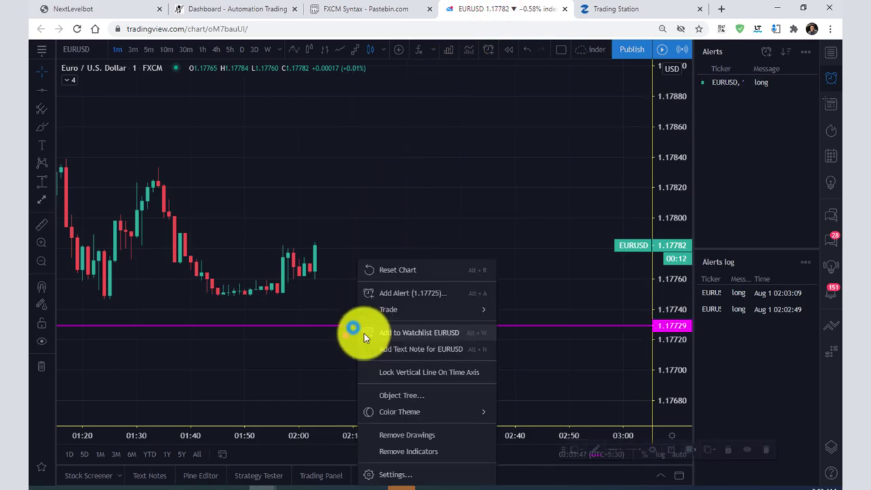
left_click(338, 329)
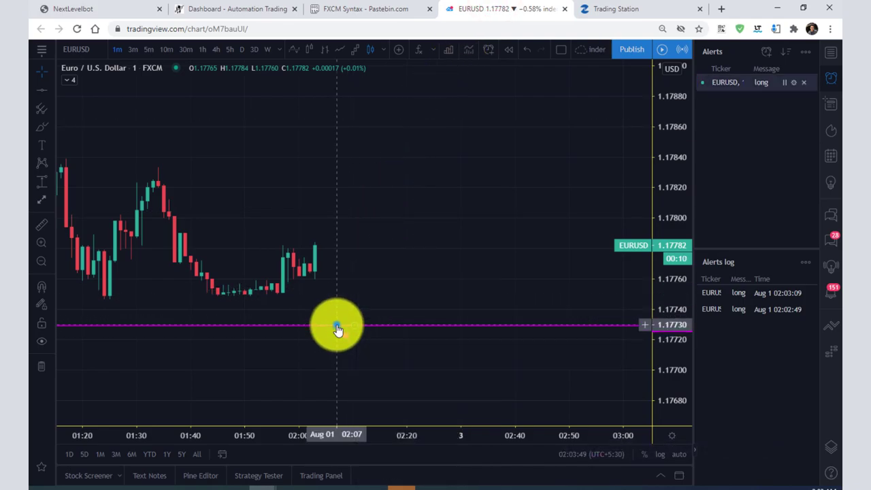
right_click(338, 330)
left_click(367, 304)
left_click(483, 405)
key("ctrl+a")
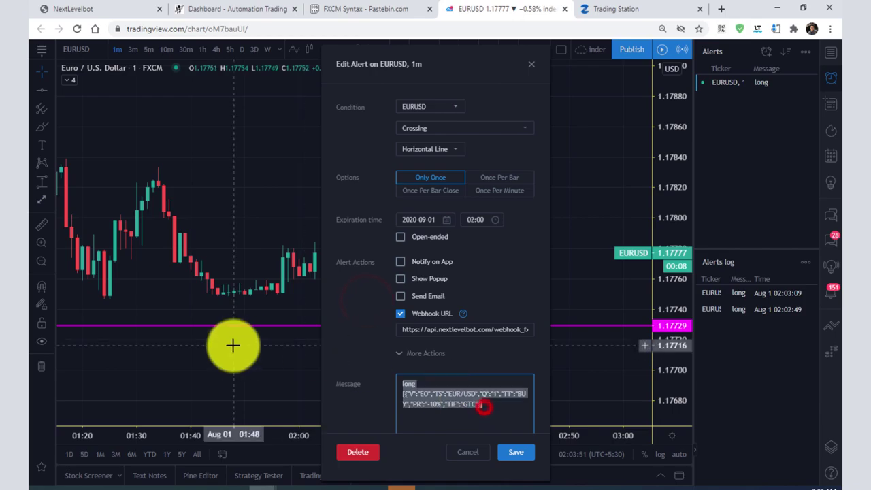
key("ctrl+v")
left_click(516, 452)
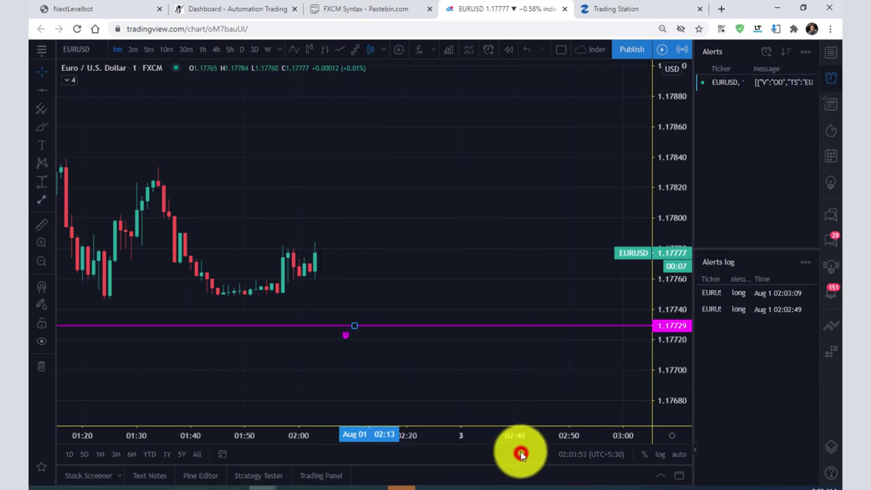
left_click(605, 9)
- Raise the EURUSD alert line onto the current price, opening a 1-lot EUR/USD buy at 1.17784
left_click(195, 106)
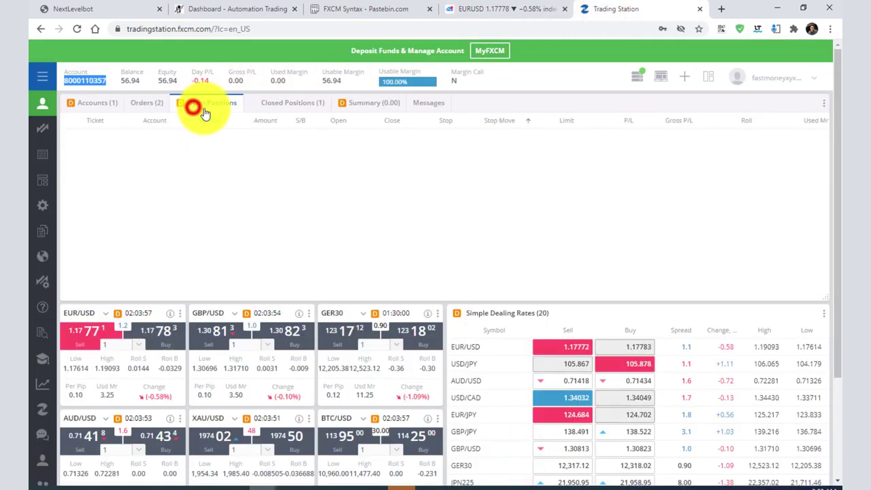
left_click(487, 7)
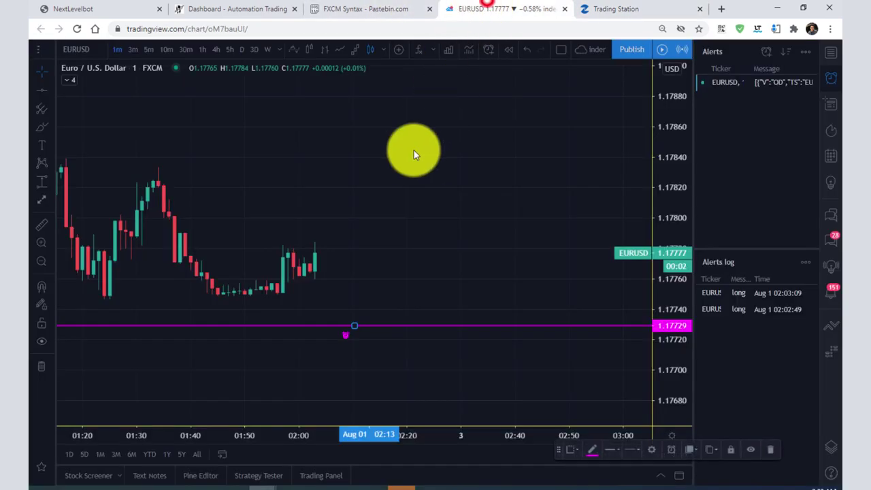
left_click_drag(355, 328, 345, 253)
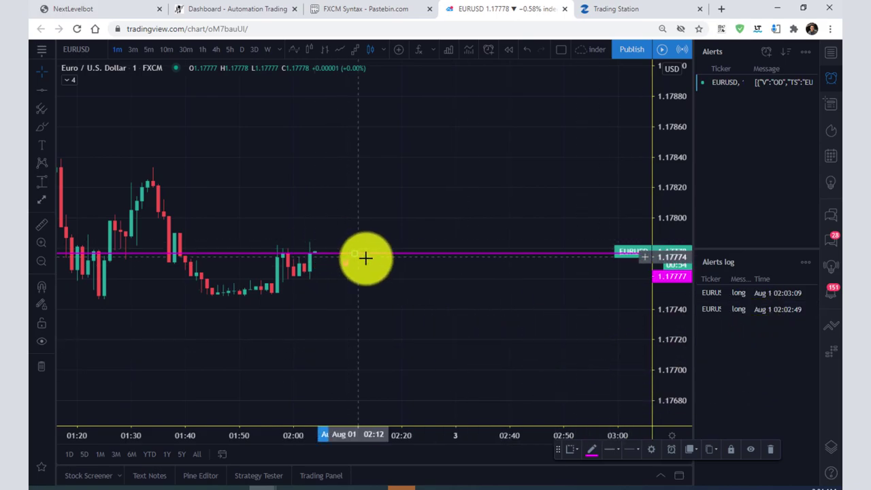
left_click_drag(356, 252, 352, 251)
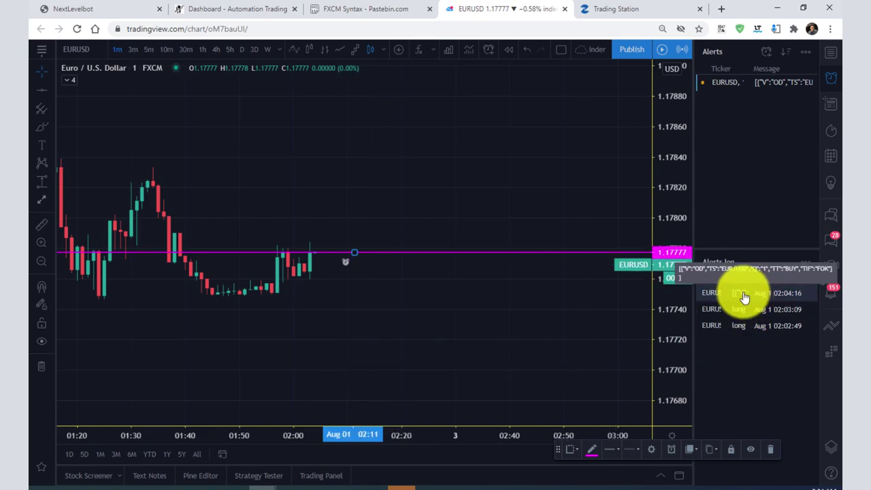
left_click(669, 7)
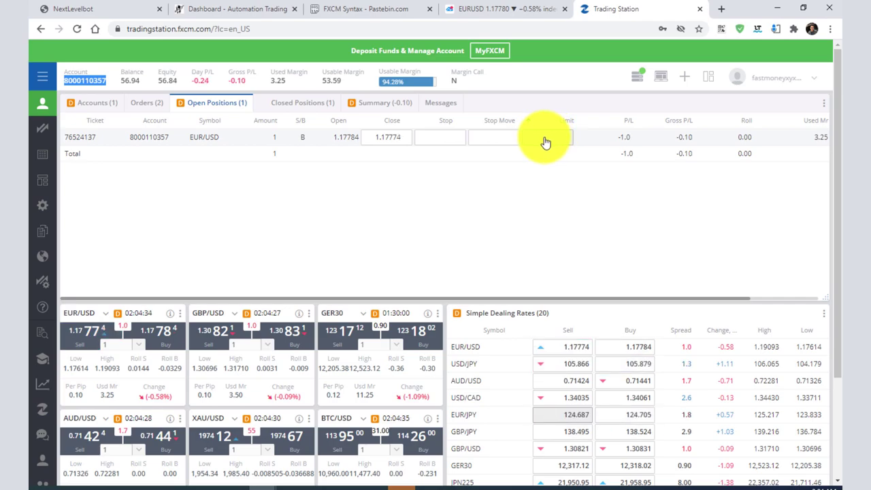
- Scroll through the FXCM Syntax paste in Pastebin to look over the remaining order formats
left_click(379, 8)
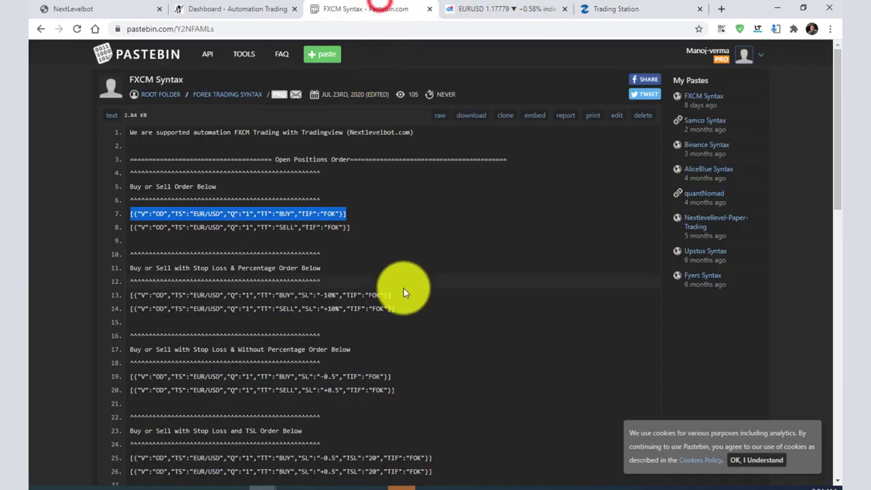
scroll(302, 282, "down", 5)
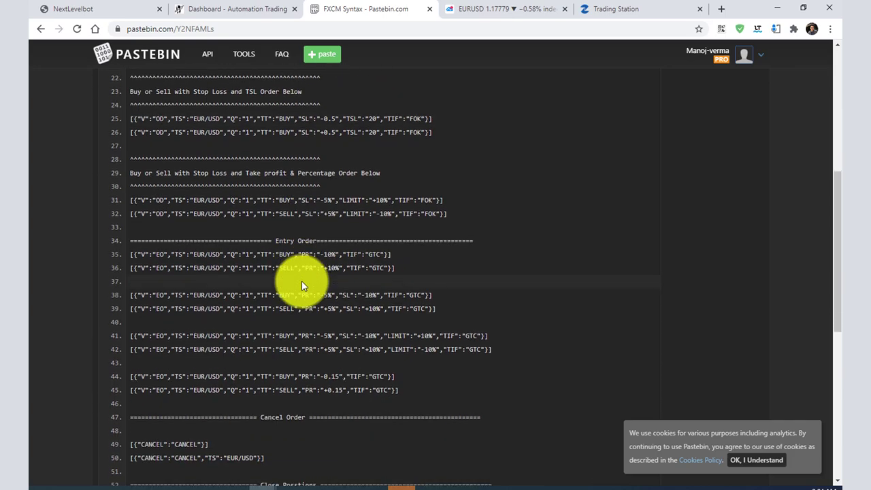
scroll(302, 281, "down", 3)
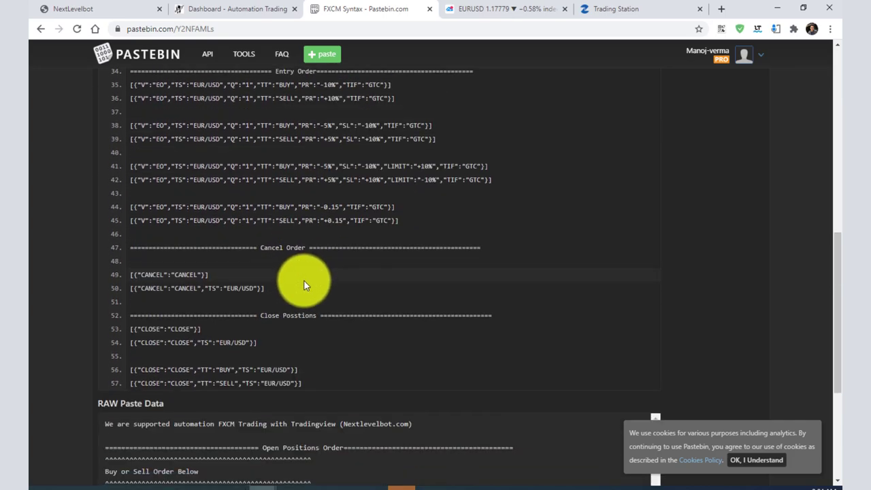
scroll(303, 280, "up", 8)
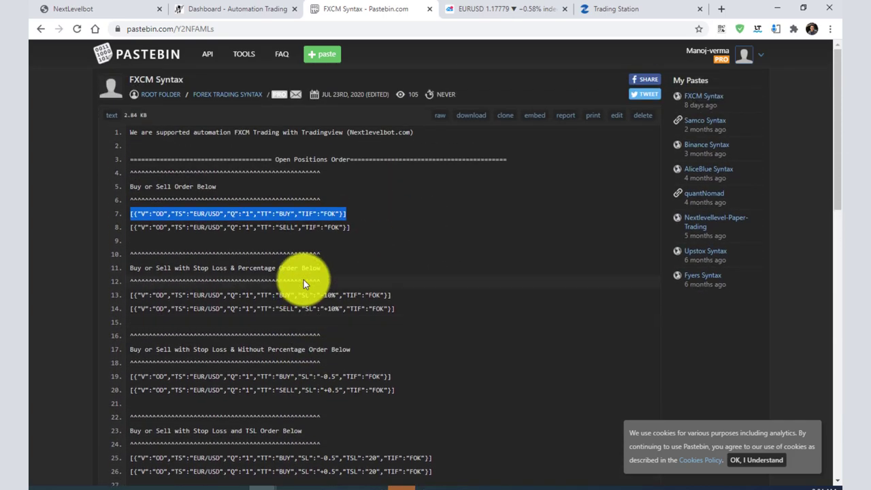